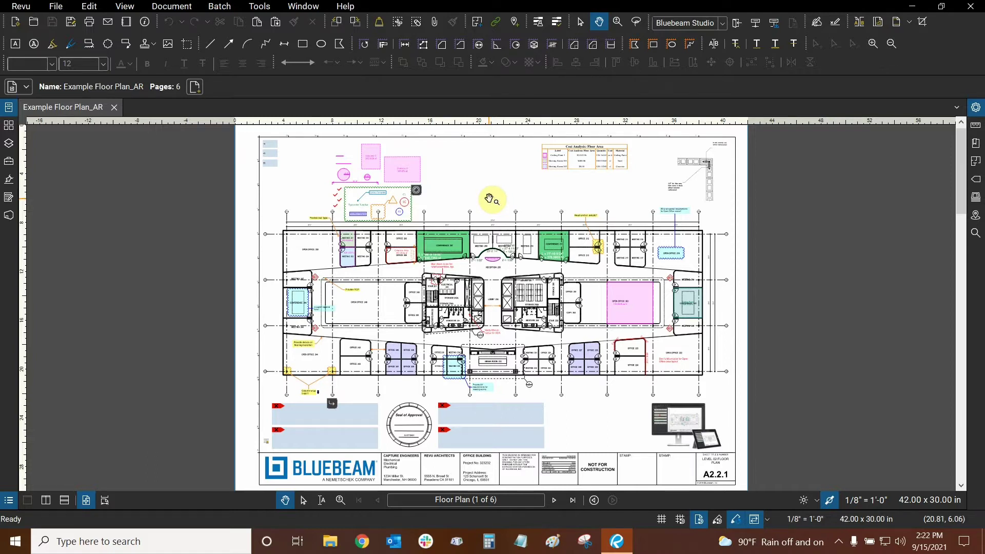
# Browse the File > Create submenu, then close the menu on the drawing without running a command
pyautogui.click(56, 7)
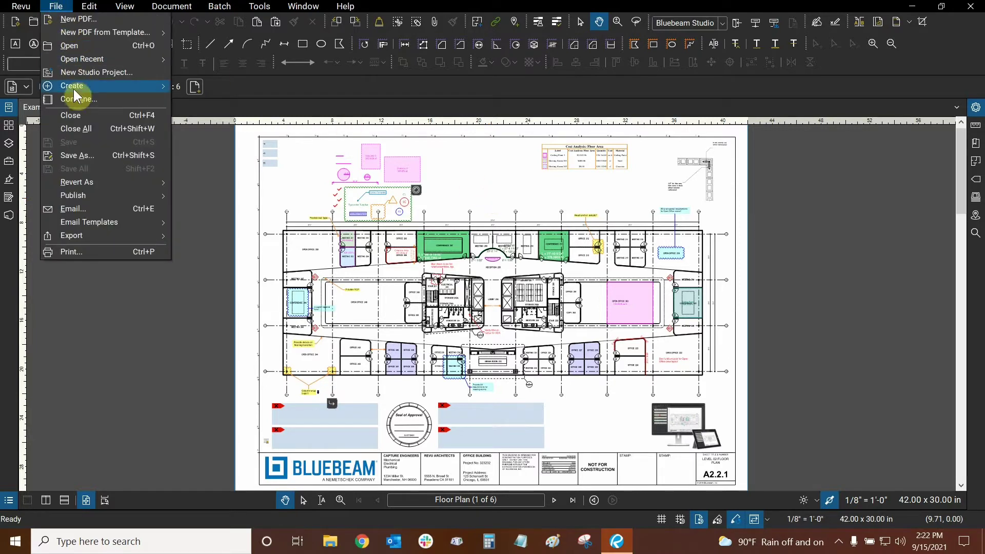
pyautogui.moveTo(77, 87)
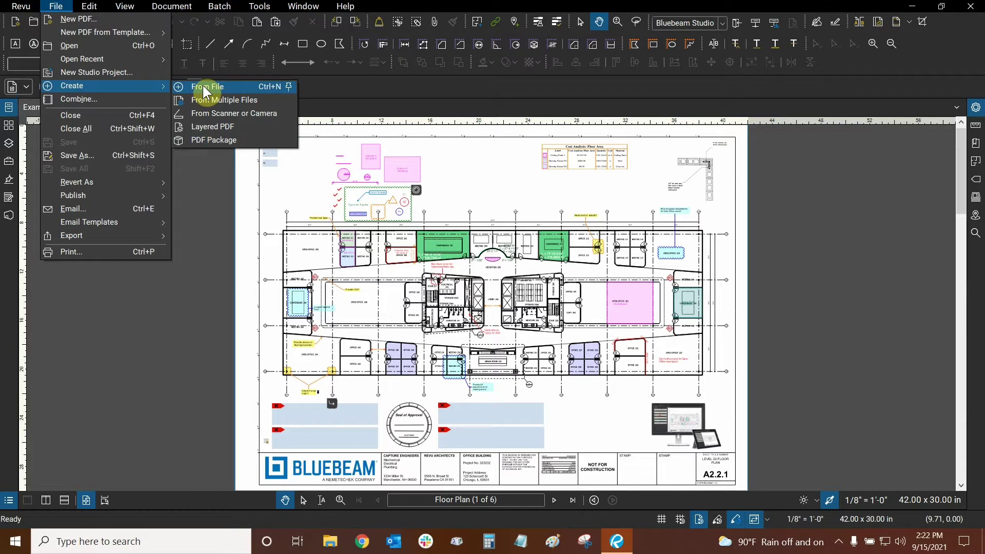
pyautogui.click(501, 202)
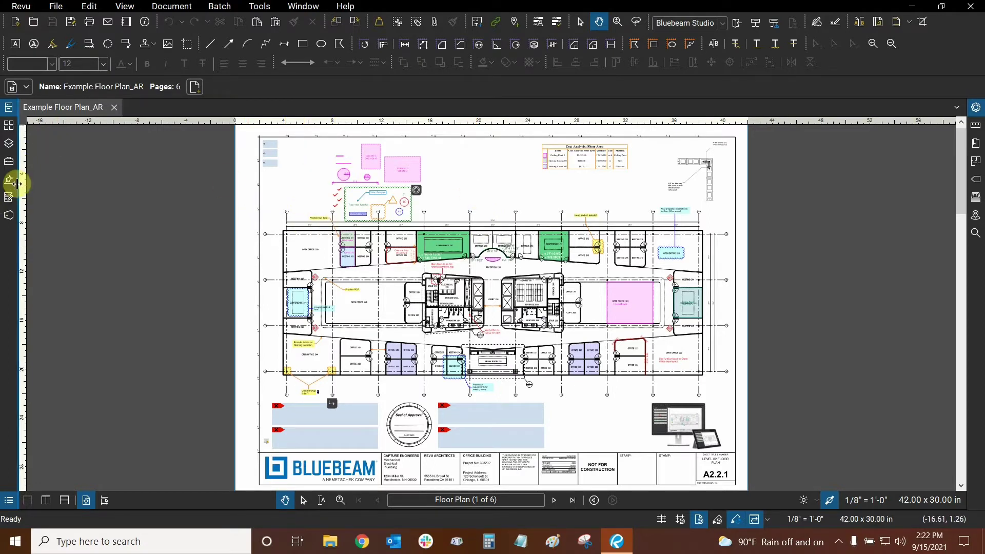
# Copy the Signature1 form field from the Forms panel and bring up the page thumbnails
pyautogui.click(9, 197)
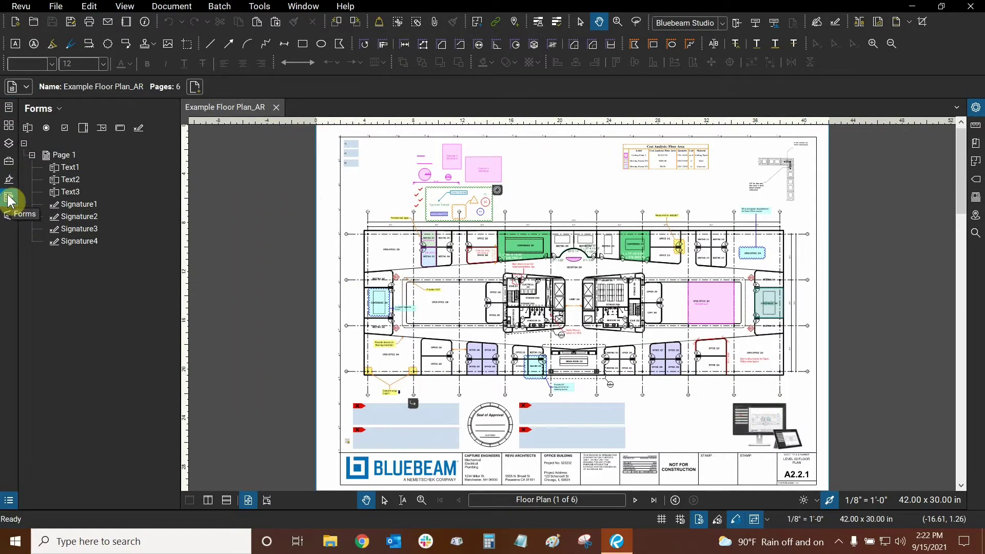
pyautogui.click(77, 204)
pyautogui.rightClick(94, 202)
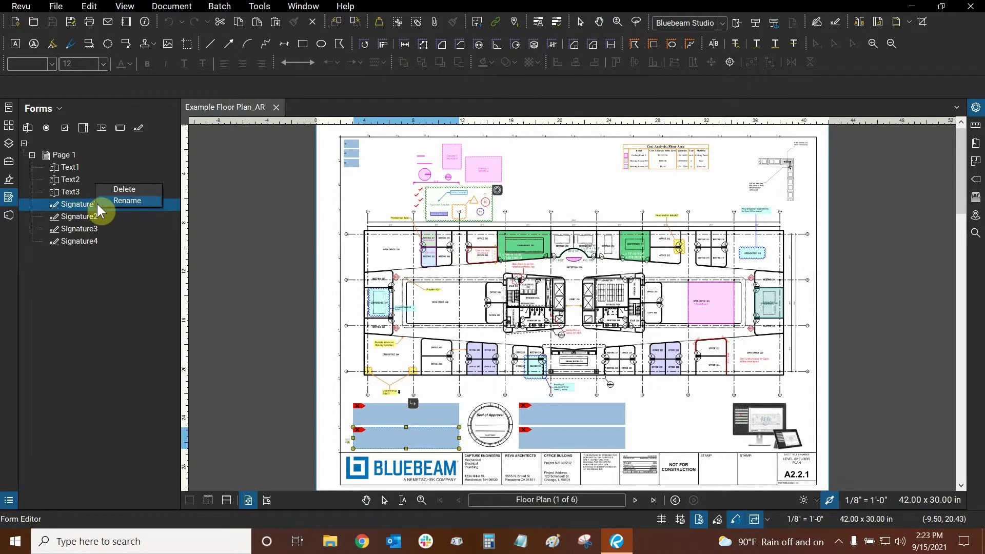
pyautogui.click(89, 206)
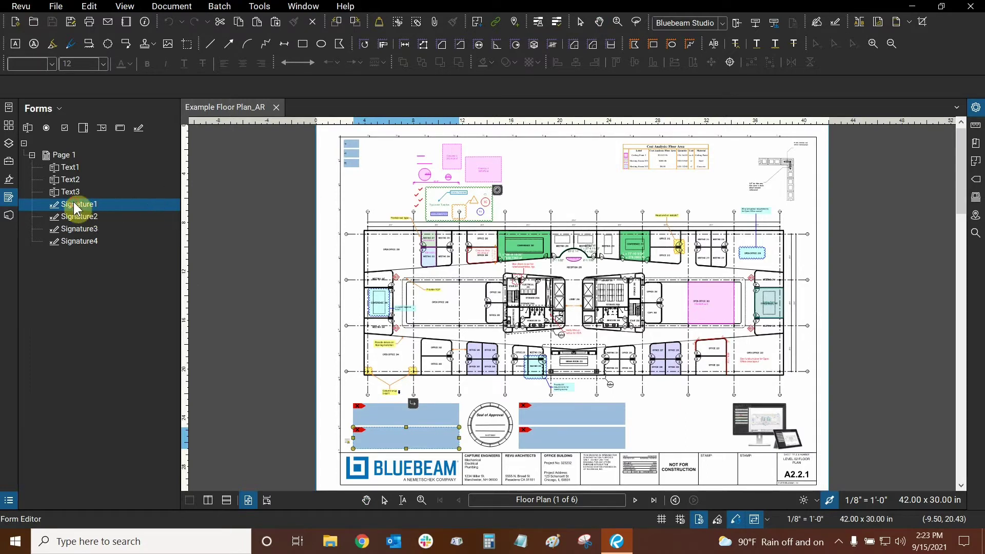
pyautogui.rightClick(391, 441)
pyautogui.click(430, 295)
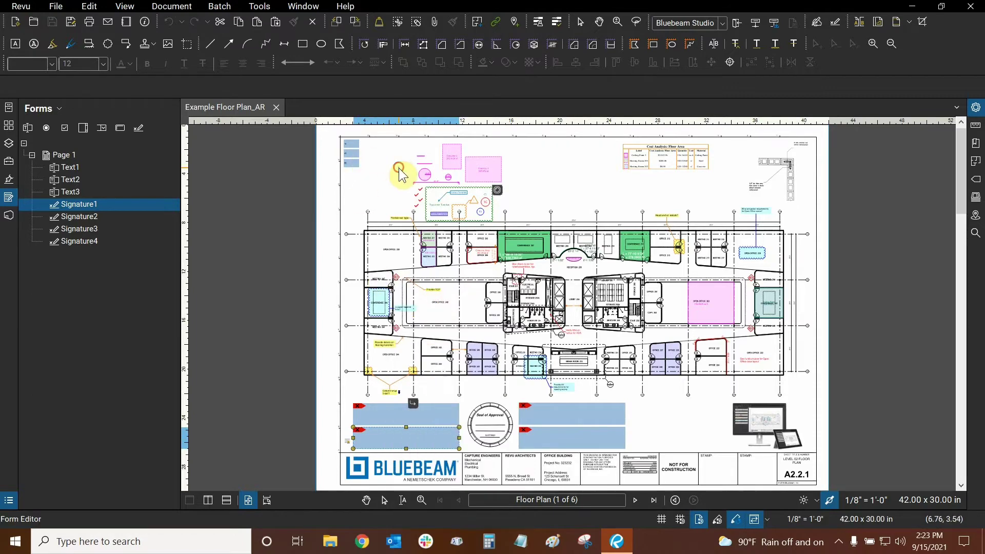
pyautogui.click(10, 127)
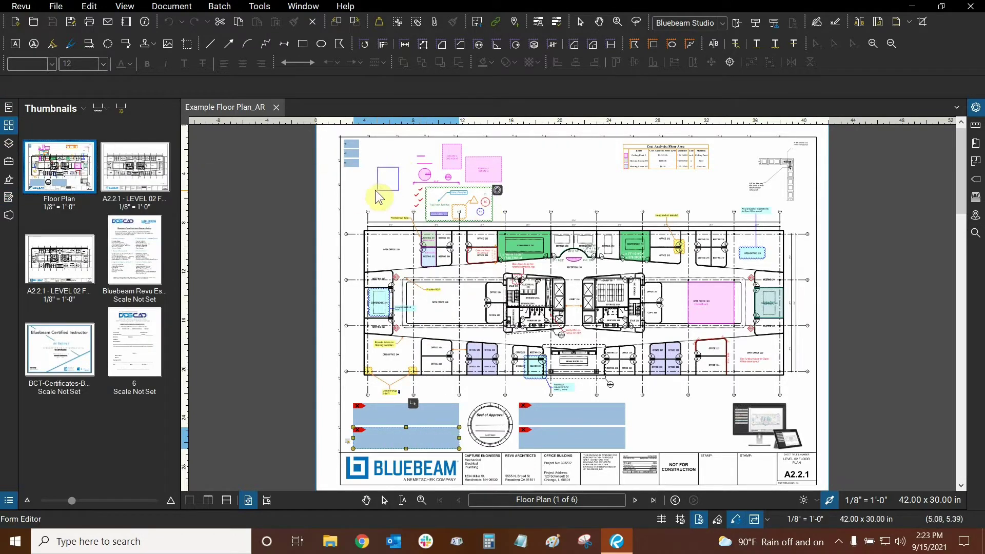
# Paste the Signature1 field in place on page 2, A2.2.1 - LEVEL 02 FLOOR PLAN, then exit form editing
pyautogui.click(144, 179)
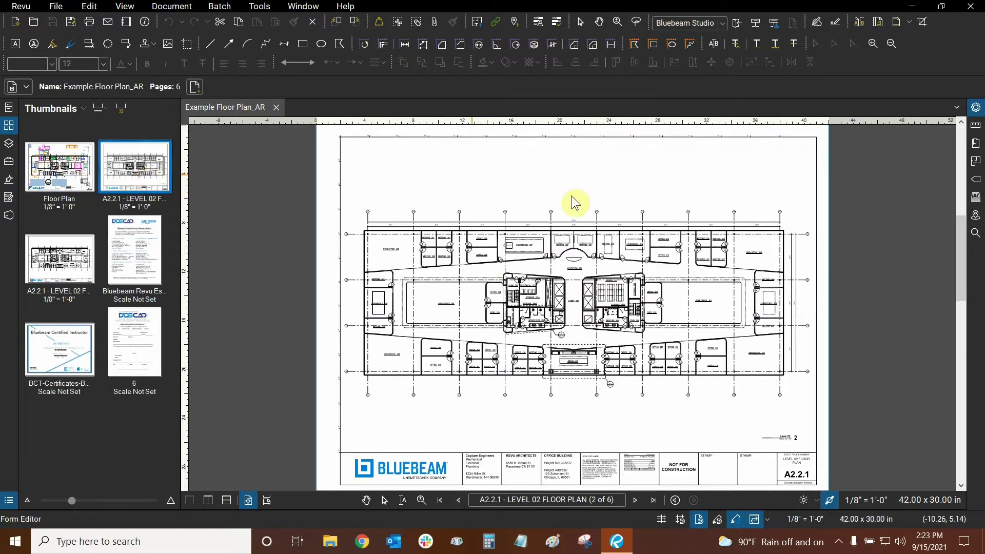
pyautogui.click(93, 9)
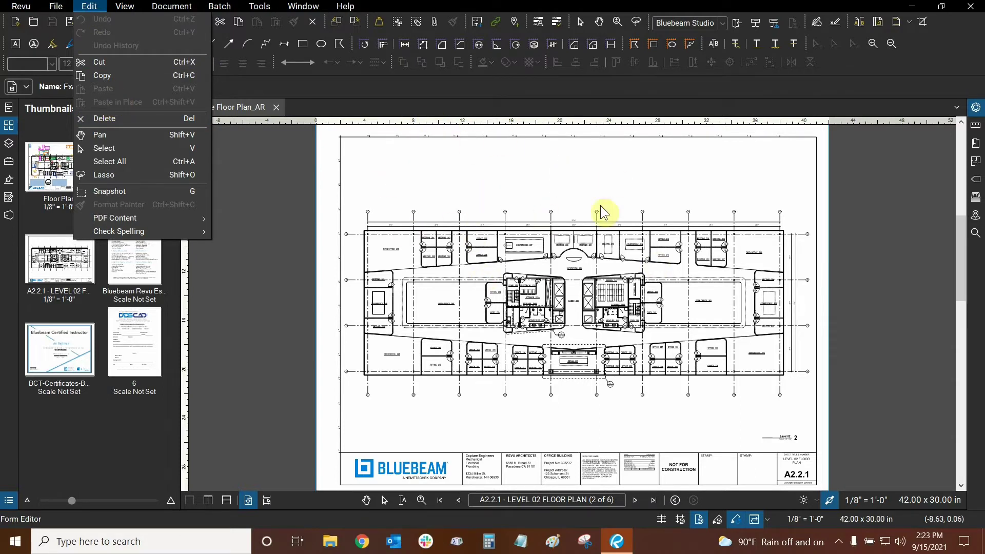
pyautogui.click(402, 10)
pyautogui.moveTo(448, 175); pyautogui.dragTo(407, 243)
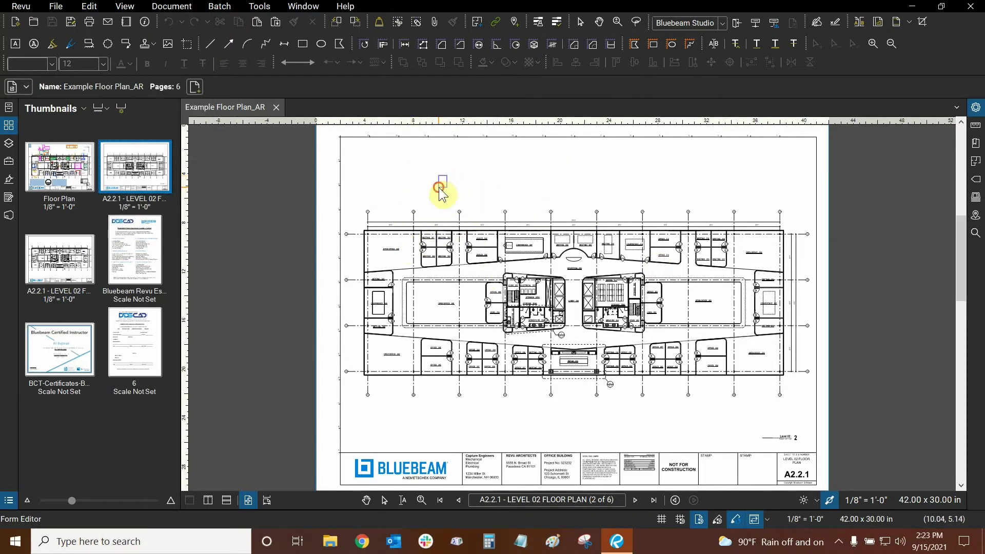
pyautogui.click(96, 7)
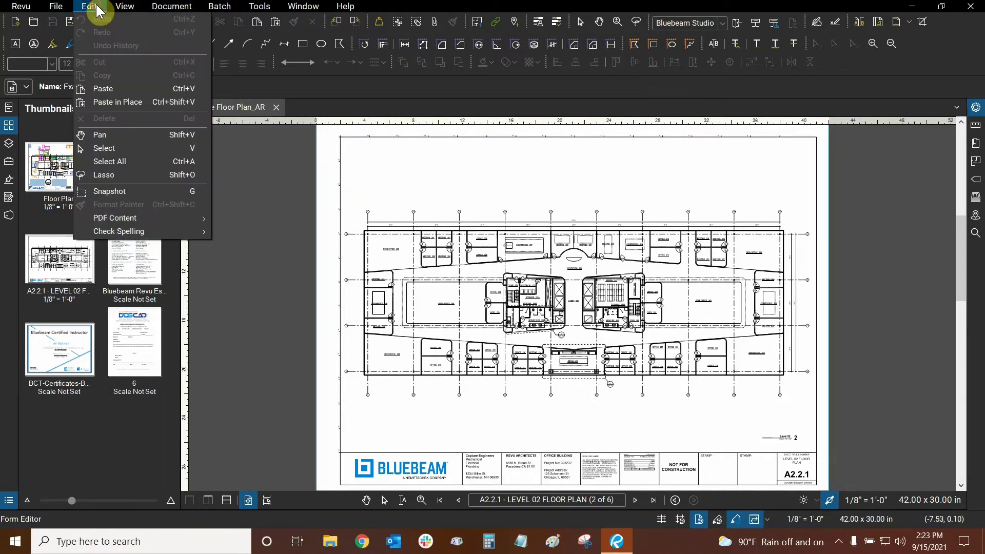
pyautogui.click(111, 102)
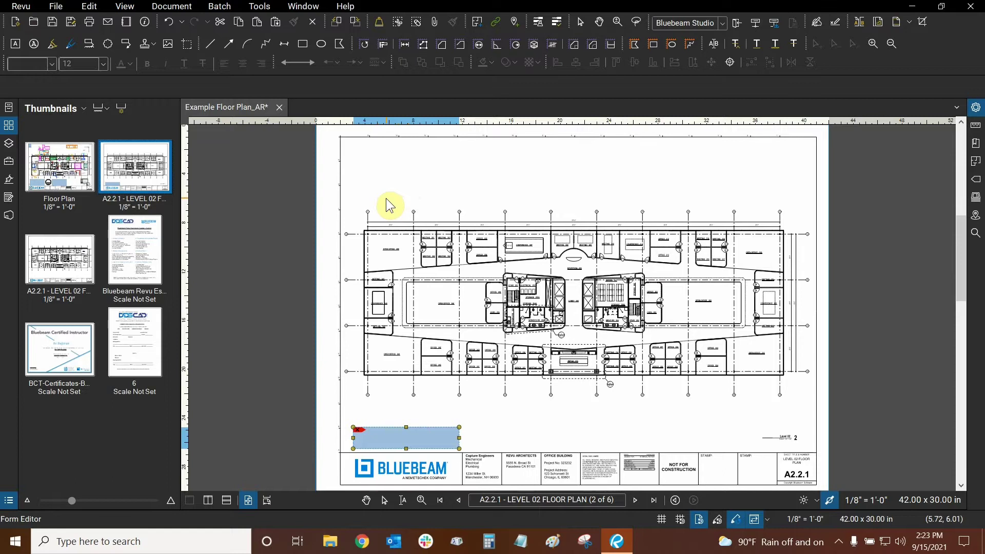
pyautogui.press('Escape')
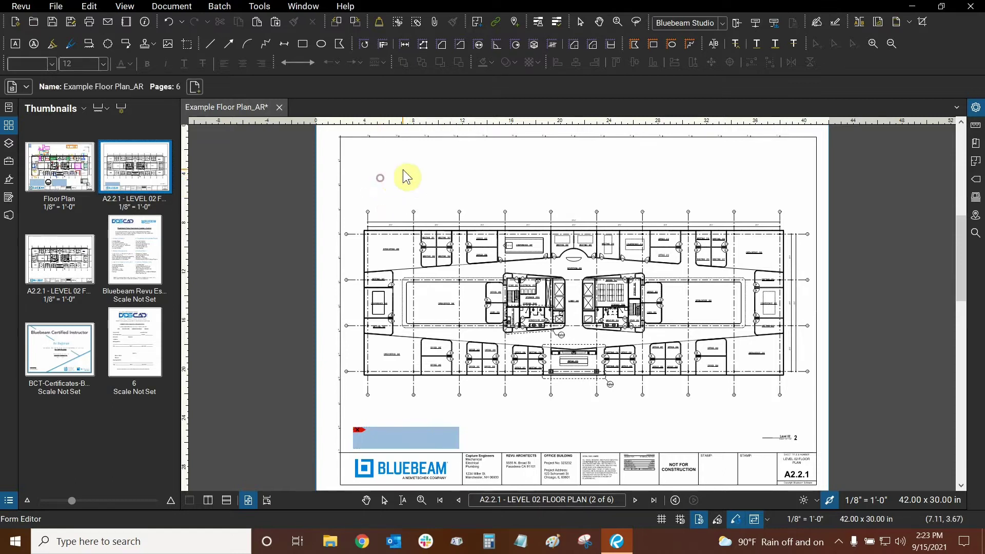
pyautogui.press('v')
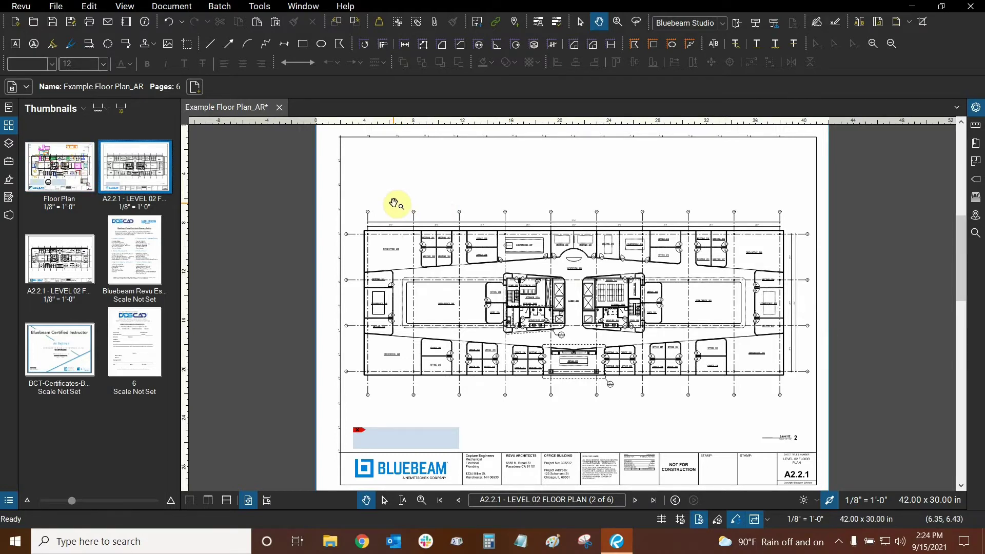
# Go back to the Floor Plan page and start Create From File using Example Floor Plan_AR.pdf
pyautogui.click(46, 174)
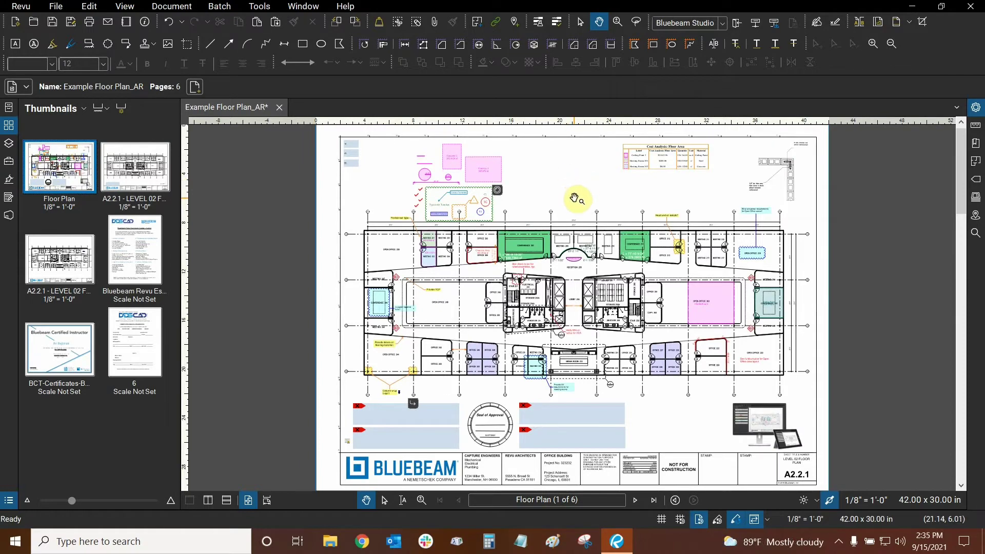
pyautogui.click(56, 8)
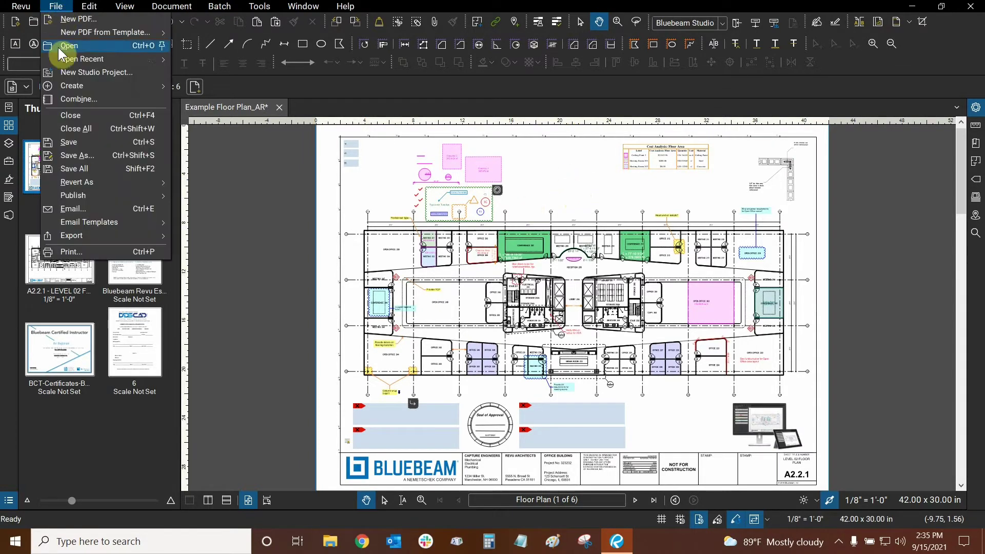
pyautogui.moveTo(70, 89)
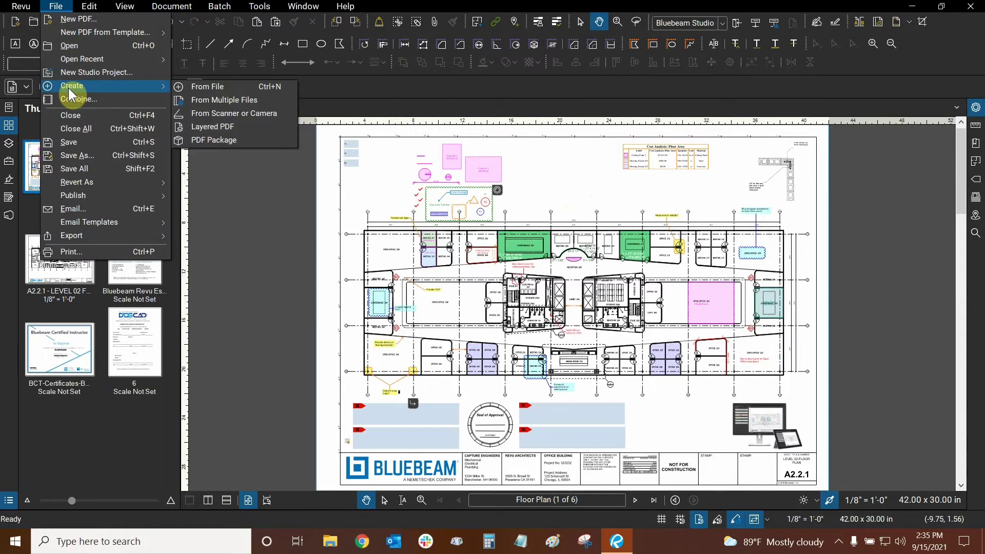
pyautogui.click(195, 87)
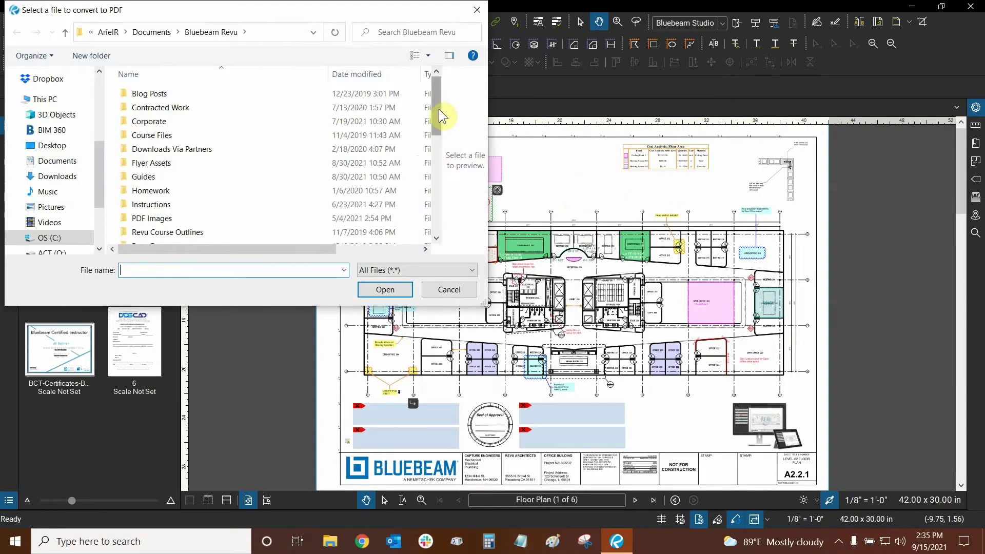
pyautogui.moveTo(439, 115); pyautogui.dragTo(447, 232)
pyautogui.click(194, 140)
pyautogui.click(385, 298)
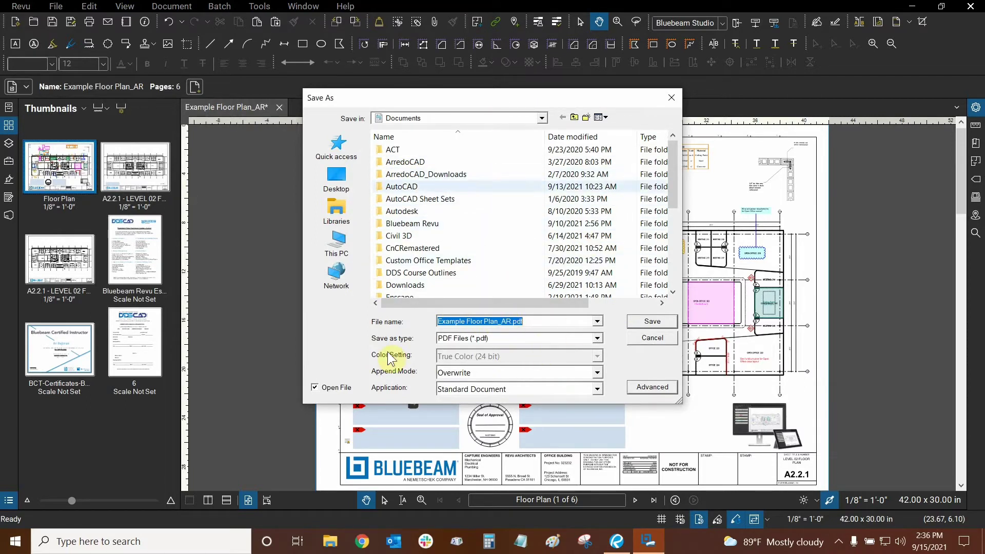
# Save into the Bluebeam Revu folder under the name Example Floor Plan_AR_Created.pdf
pyautogui.scroll(-4, 484, 286)
pyautogui.scroll(4, 481, 288)
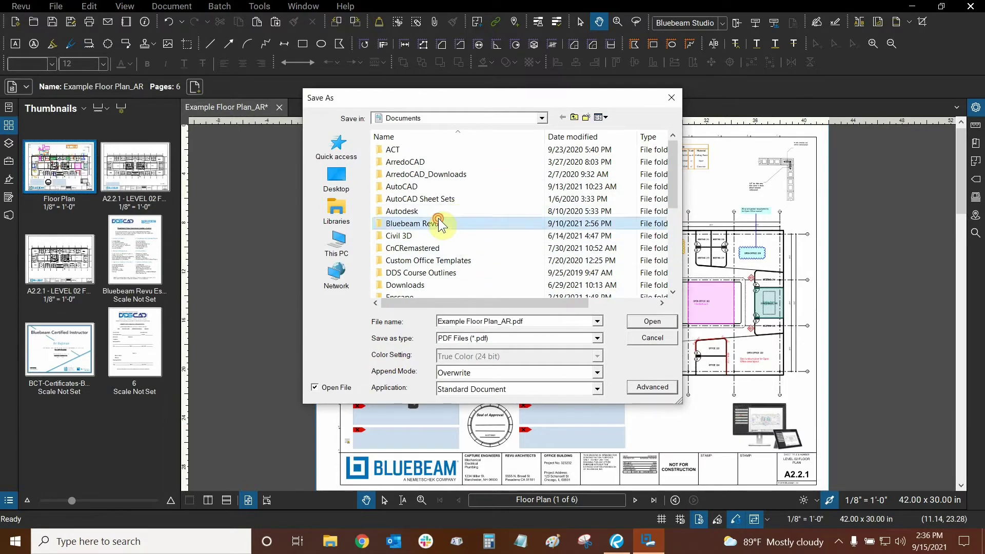
pyautogui.doubleClick(440, 222)
pyautogui.scroll(-5, 440, 220)
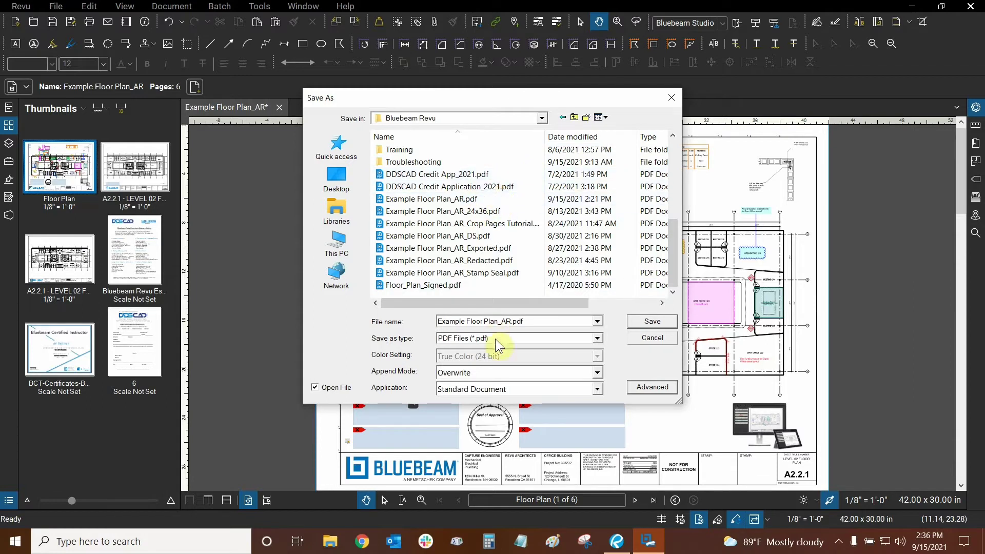
pyautogui.doubleClick(512, 321)
pyautogui.click(512, 320)
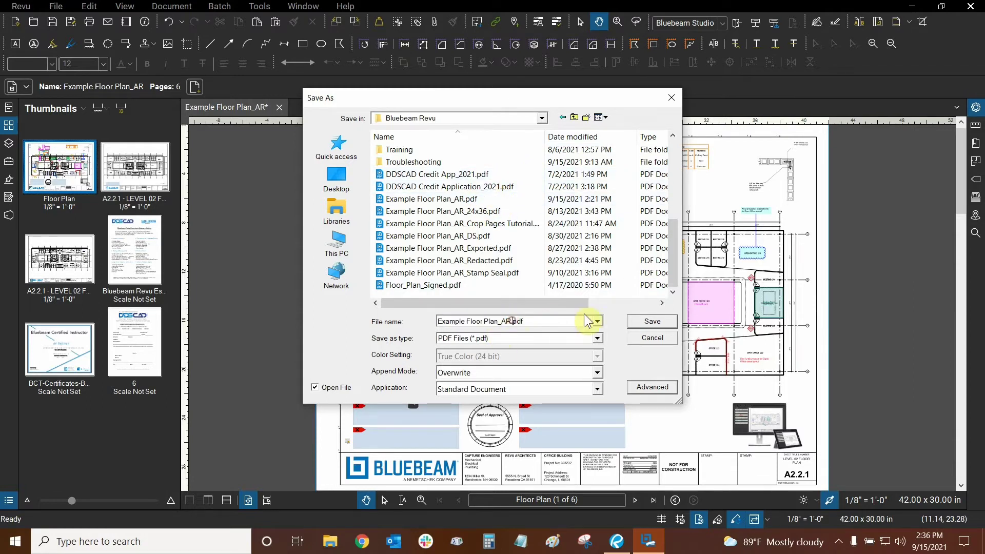
pyautogui.write('_Created')
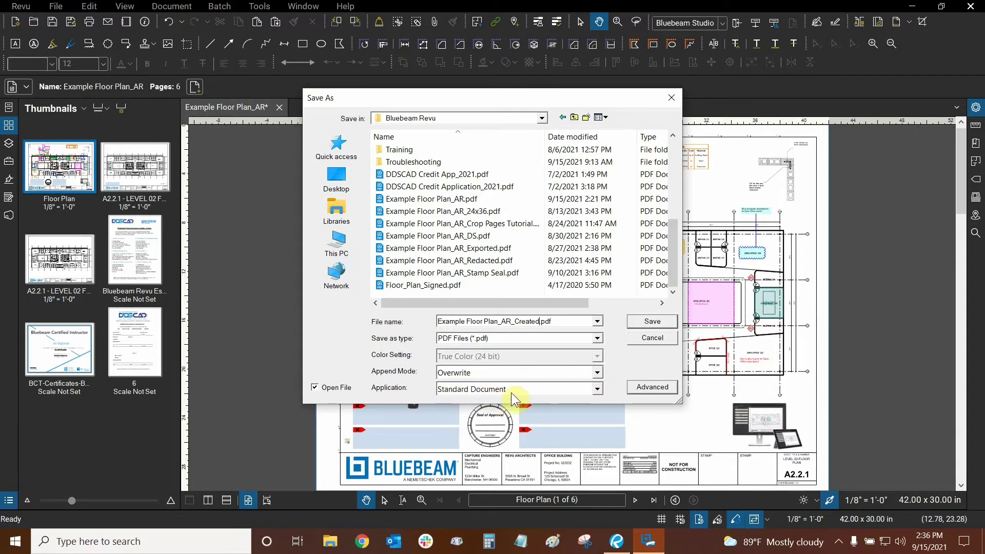
# Keep Standard Document as the target application type
pyautogui.click(598, 389)
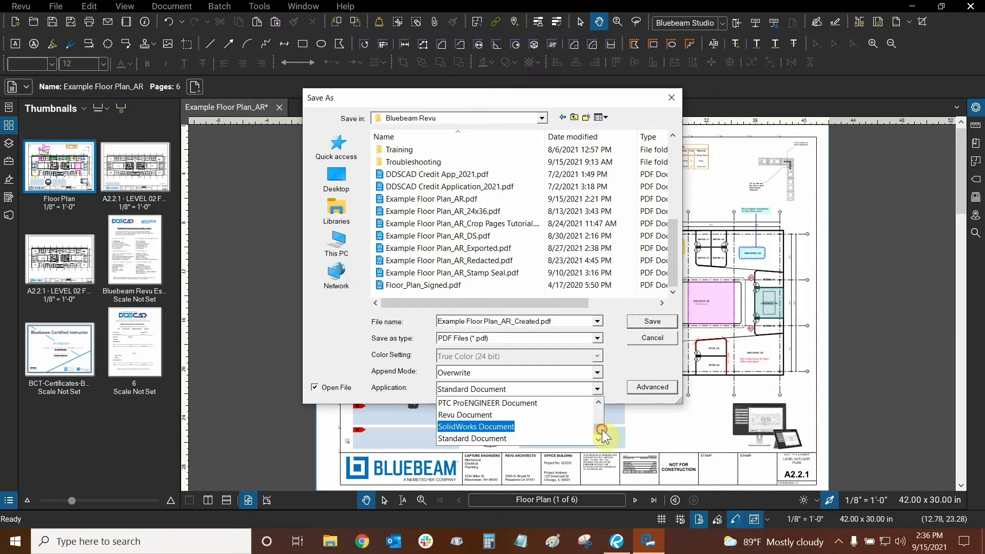
pyautogui.moveTo(602, 429); pyautogui.dragTo(602, 408)
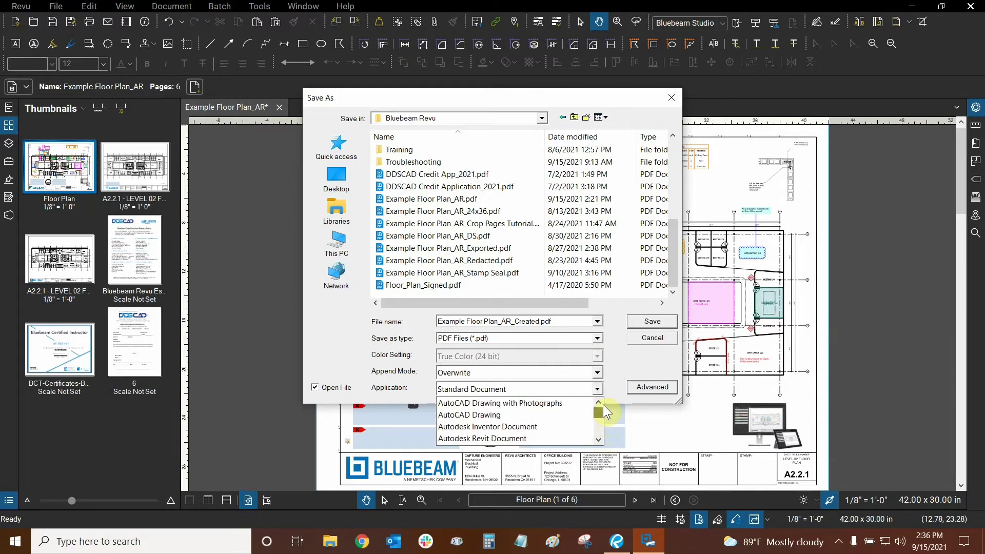
pyautogui.moveTo(601, 411); pyautogui.dragTo(601, 420)
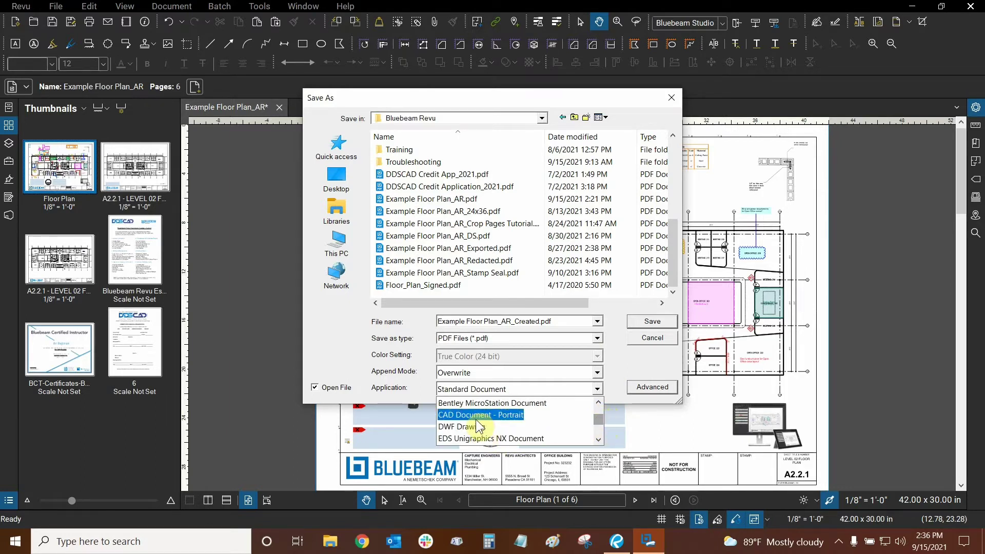
pyautogui.scroll(2, 492, 433)
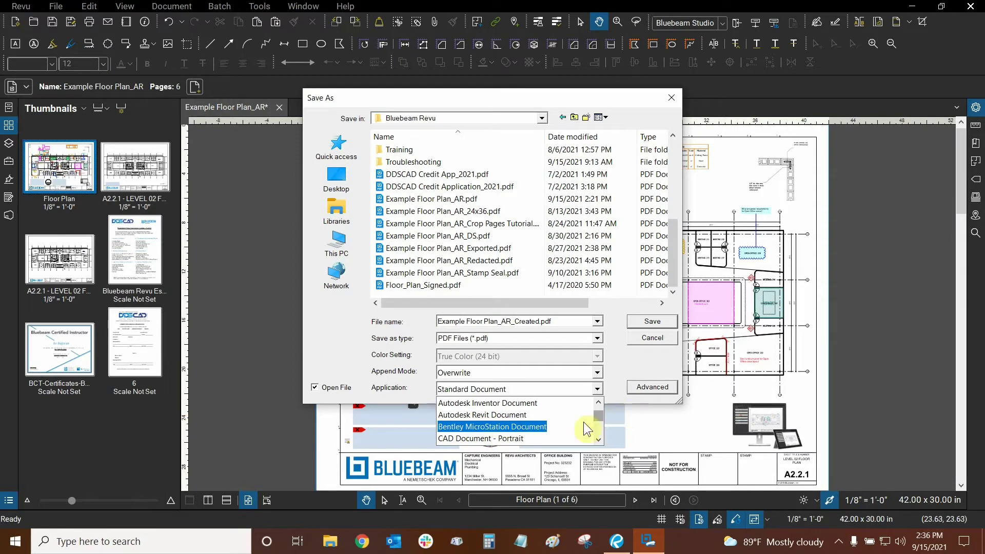
pyautogui.moveTo(598, 419); pyautogui.dragTo(599, 434)
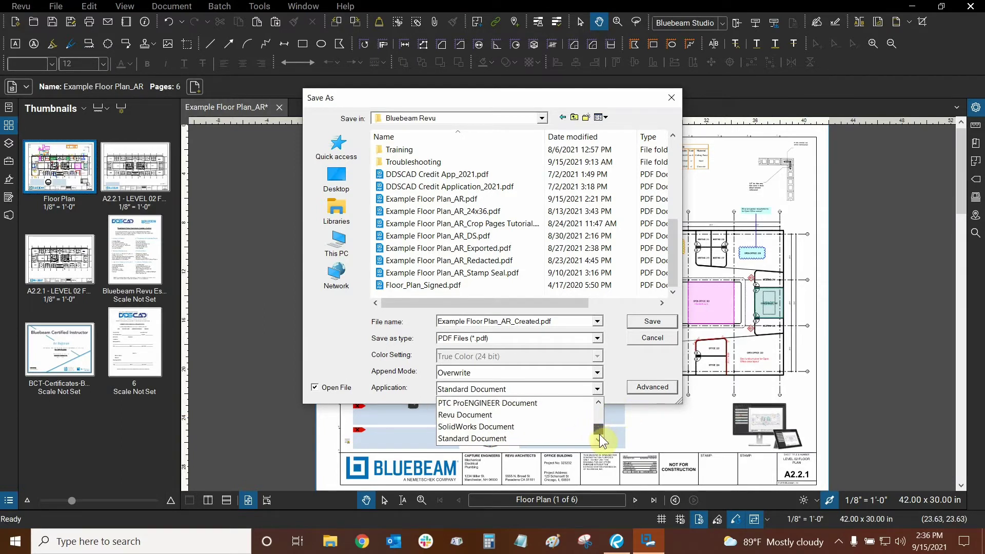
pyautogui.click(476, 438)
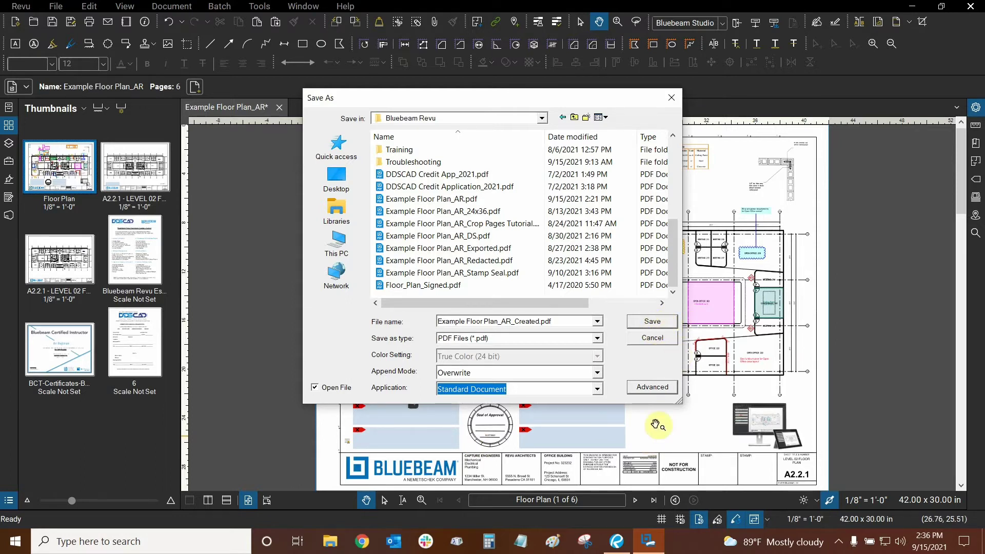
# In the advanced options, set the image resolution to 600 dpi
pyautogui.click(657, 394)
pyautogui.click(657, 394)
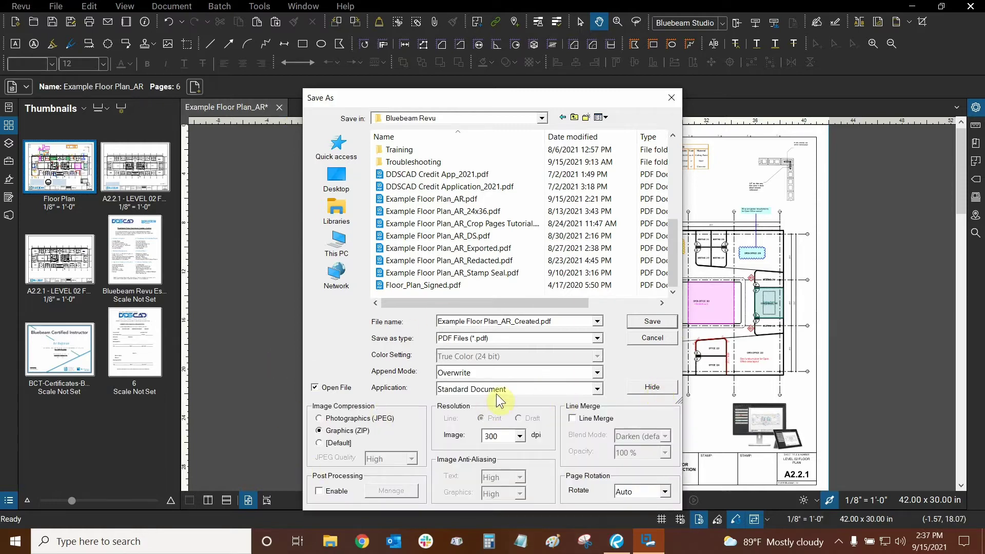
pyautogui.click(521, 437)
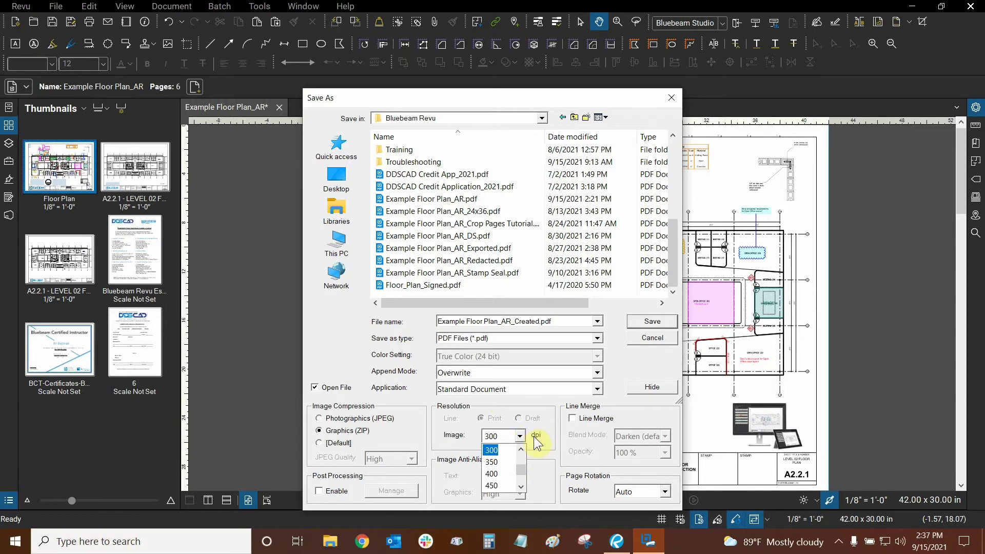
pyautogui.scroll(-3, 523, 468)
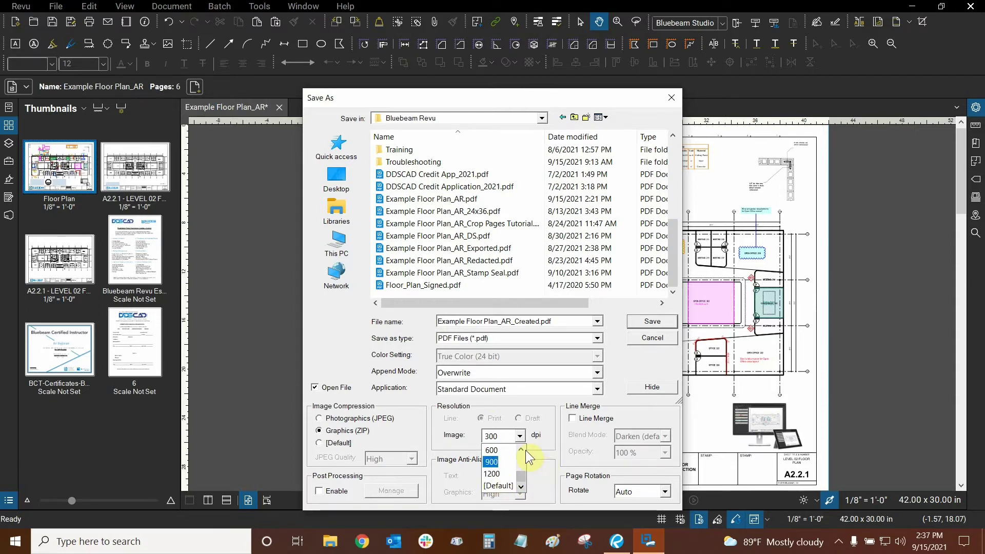
pyautogui.click(496, 452)
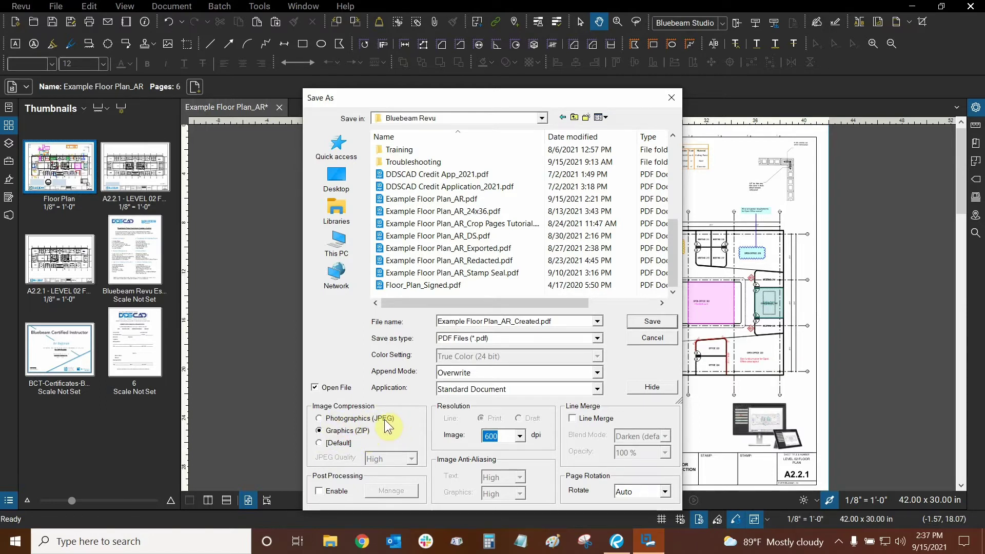
# Use ZIP graphics compression, keep rotation on Auto, and save to create the PDF
pyautogui.click(319, 442)
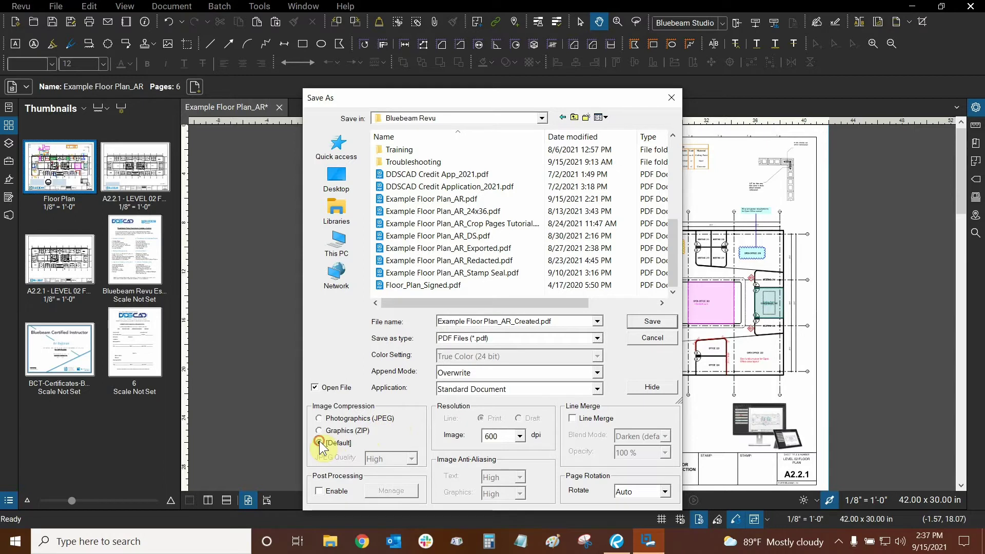
pyautogui.click(395, 458)
pyautogui.click(320, 420)
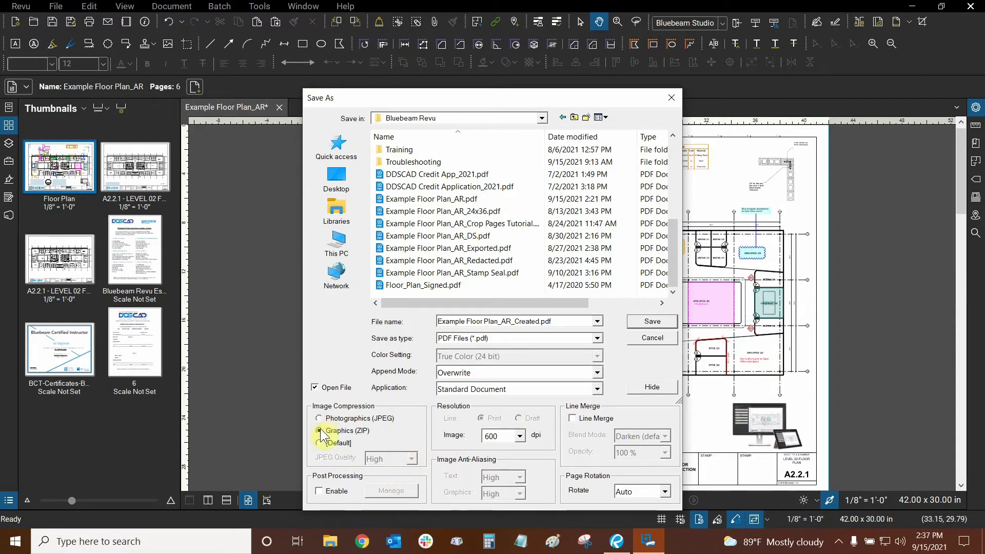
pyautogui.click(320, 431)
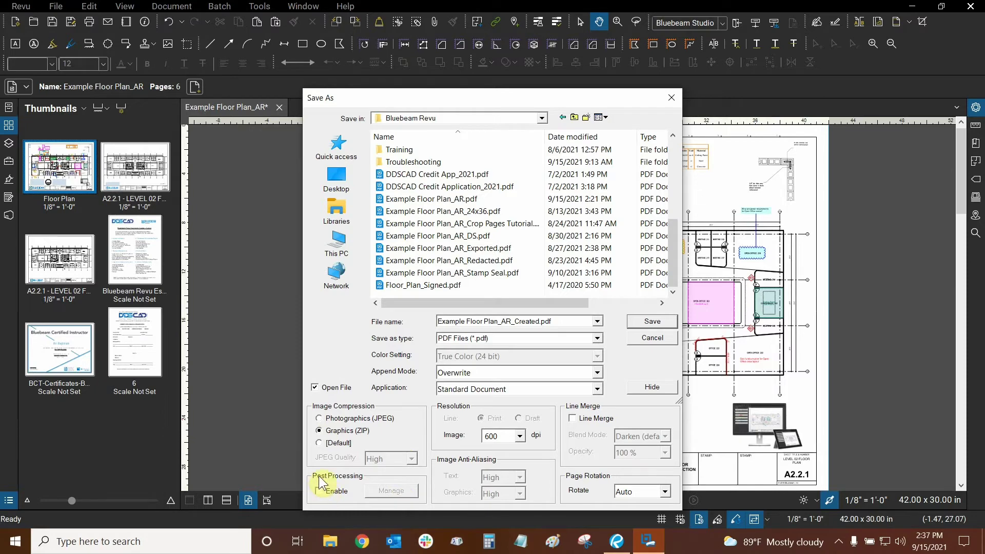
pyautogui.click(665, 492)
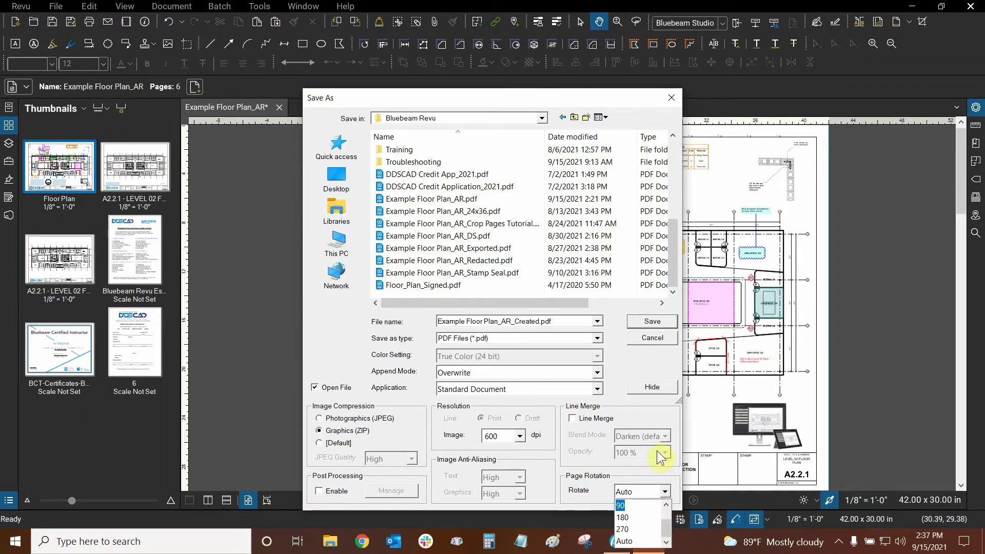
pyautogui.click(608, 458)
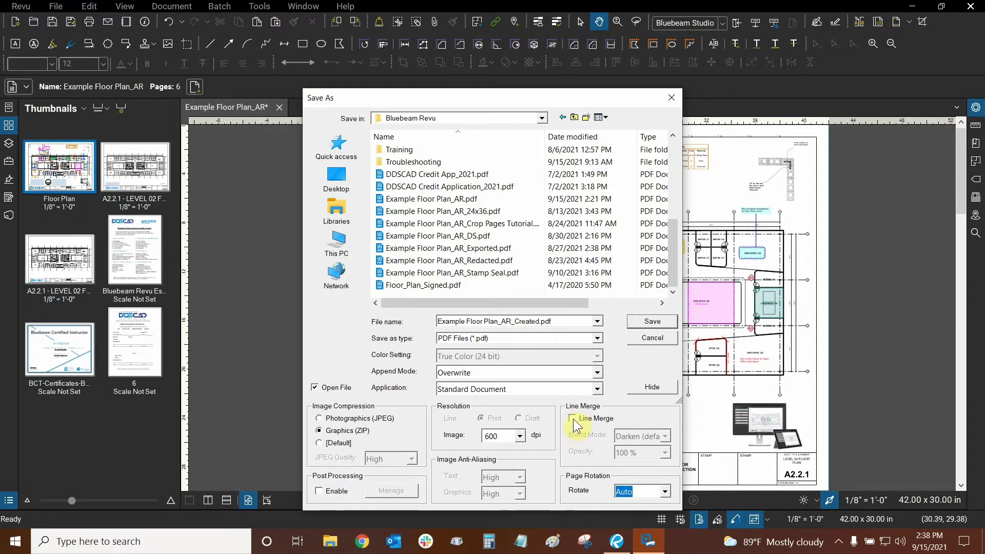
pyautogui.click(652, 322)
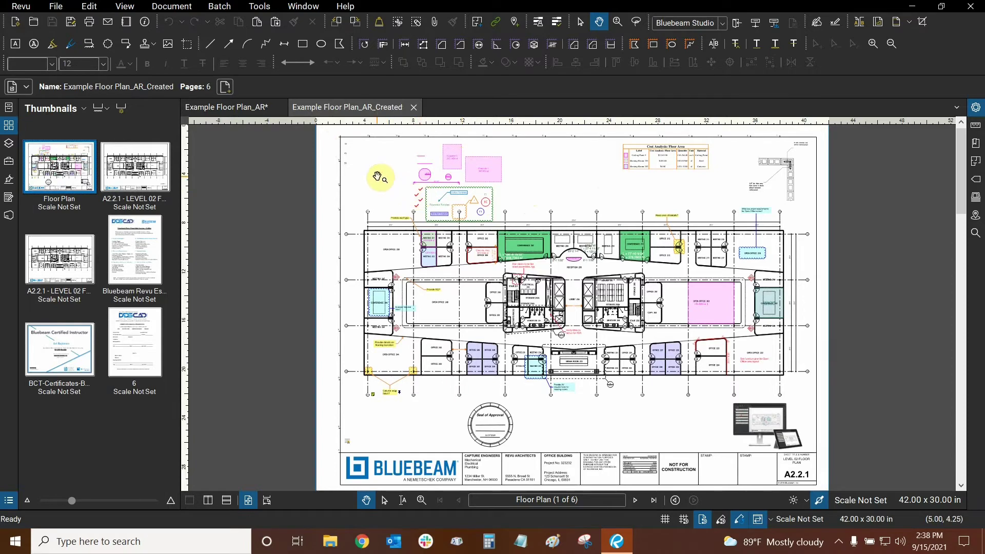
# Zoom and pan around the created Floor Plan page to inspect its markups and Cost Analysis table
pyautogui.scroll(3, 389, 182)
pyautogui.scroll(5, 391, 191)
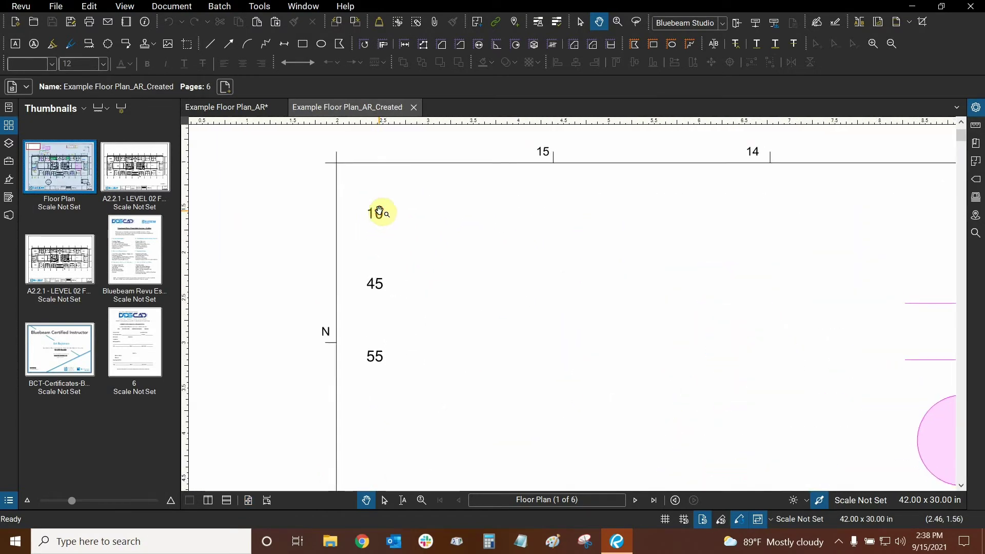
pyautogui.scroll(-5, 379, 226)
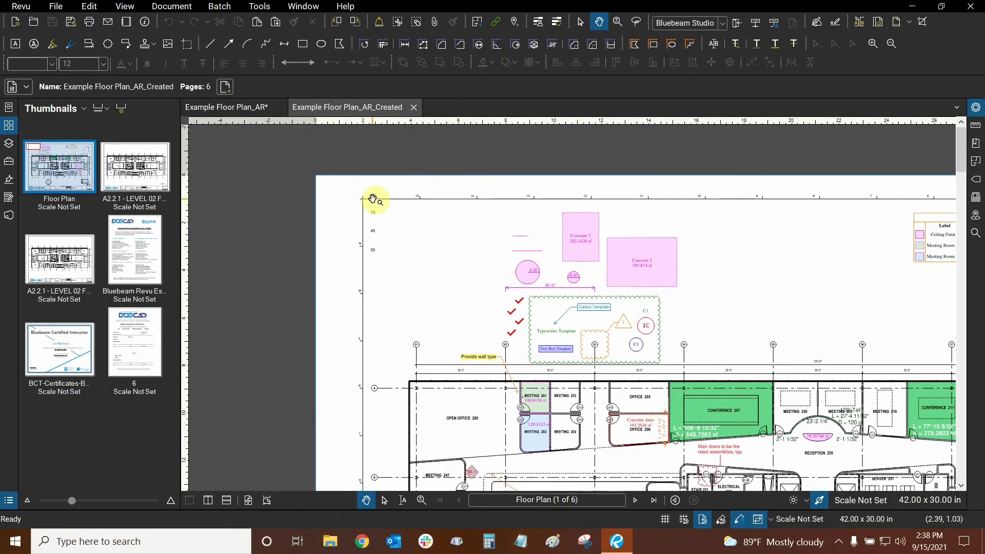
pyautogui.scroll(-2, 373, 199)
pyautogui.moveTo(373, 325)
pyautogui.mouseDown()
pyautogui.moveTo(334, 106)
pyautogui.moveTo(374, 319)
pyautogui.mouseUp()
pyautogui.scroll(4, 374, 195)
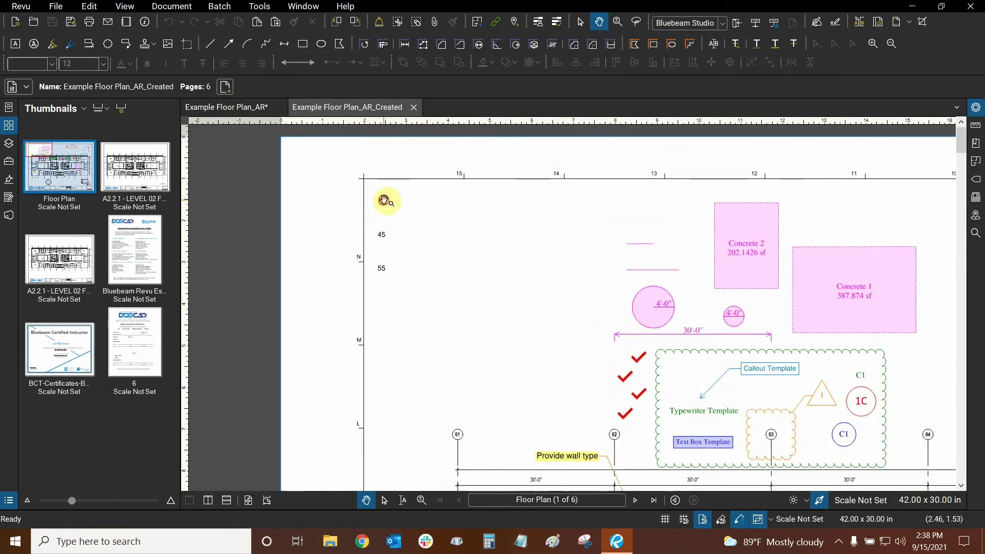
pyautogui.scroll(2, 384, 200)
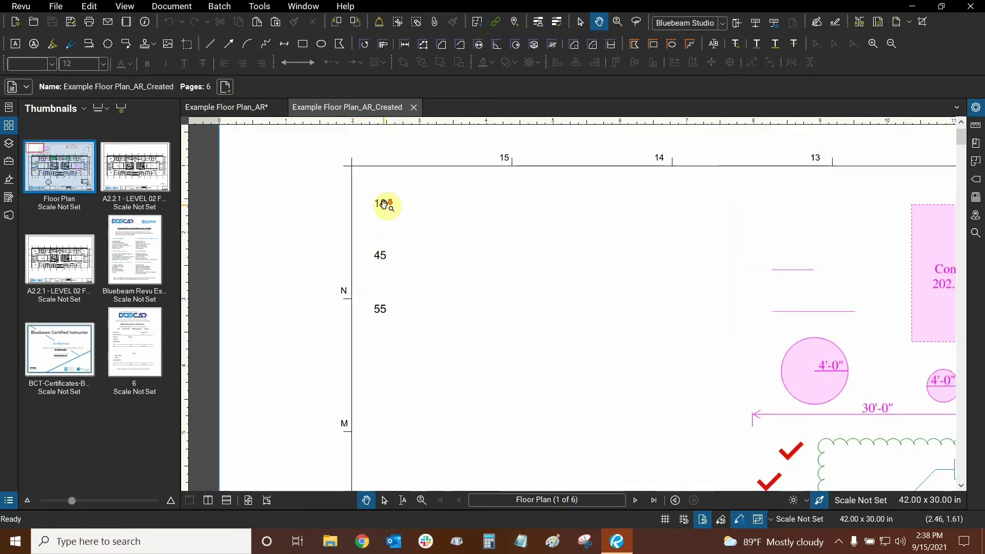
pyautogui.scroll(-1, 385, 204)
pyautogui.moveTo(913, 259); pyautogui.dragTo(444, 214)
pyautogui.scroll(-1, 626, 259)
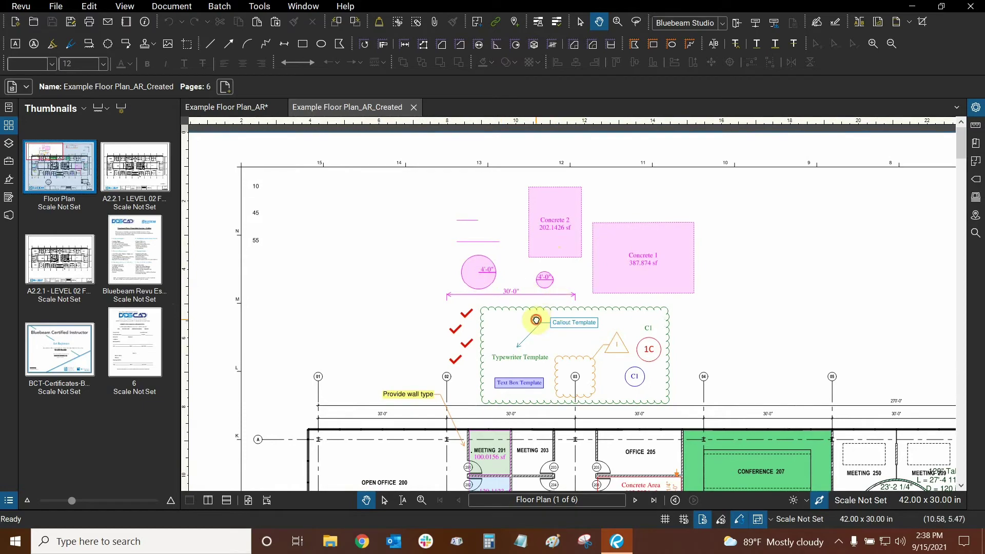
pyautogui.scroll(-1, 544, 177)
pyautogui.scroll(-1, 396, 220)
pyautogui.scroll(-1, 340, 282)
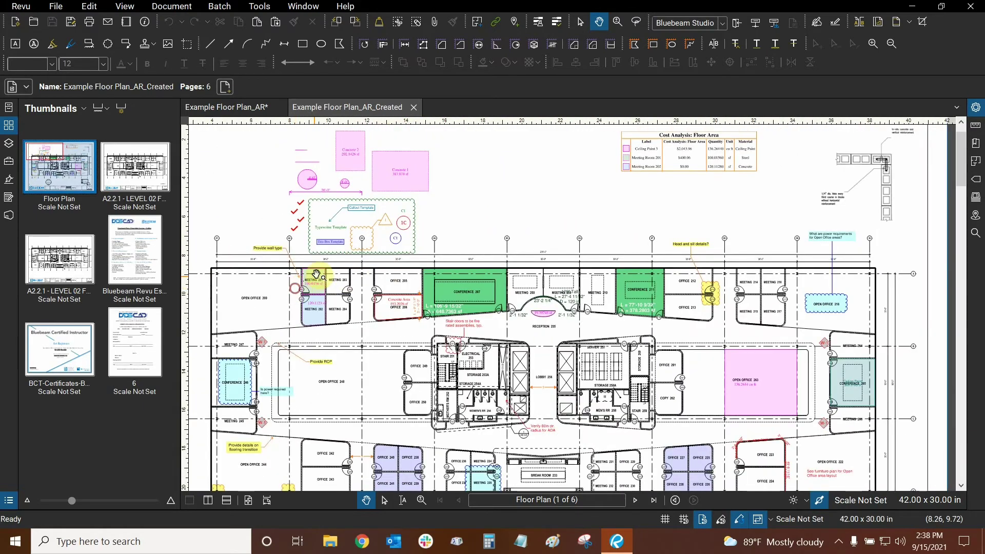
pyautogui.scroll(-1, 499, 207)
pyautogui.scroll(-1, 487, 165)
pyautogui.scroll(-1, 536, 298)
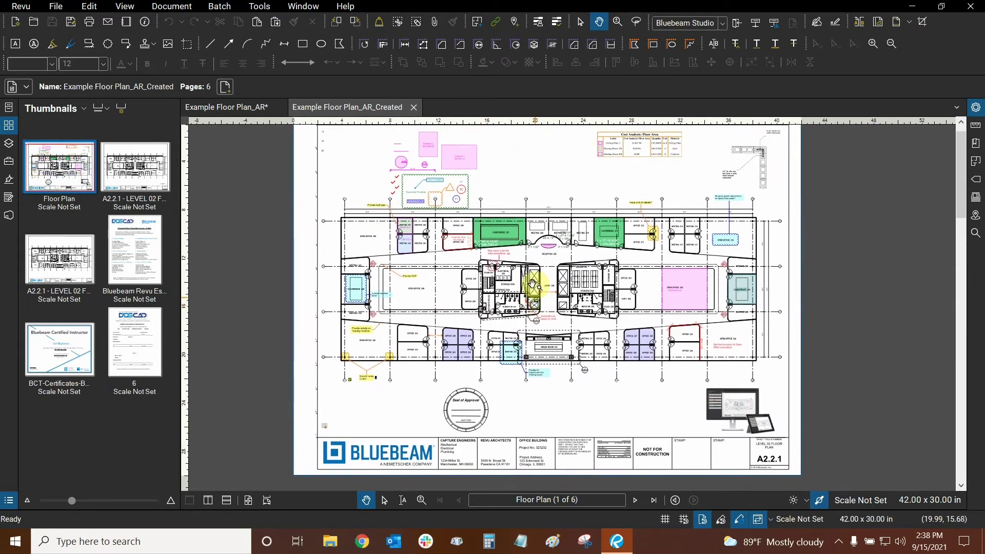
pyautogui.scroll(-1, 534, 284)
pyautogui.scroll(-1, 557, 185)
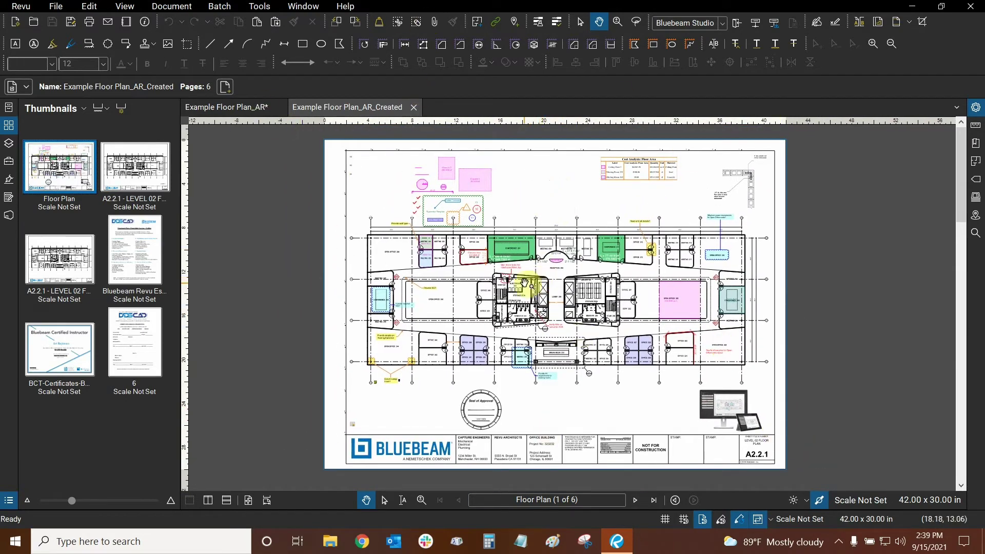
pyautogui.moveTo(649, 363); pyautogui.dragTo(648, 296)
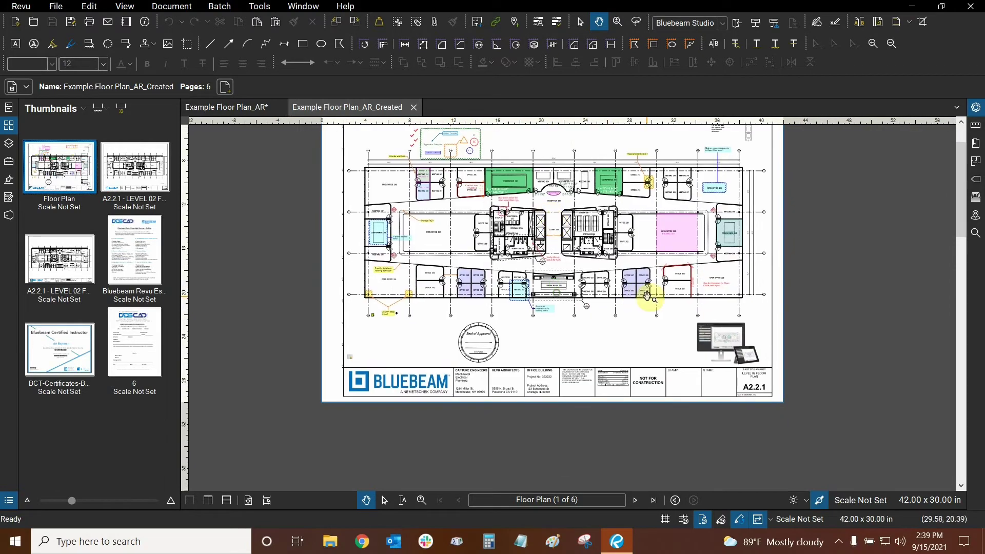
pyautogui.scroll(2, 647, 296)
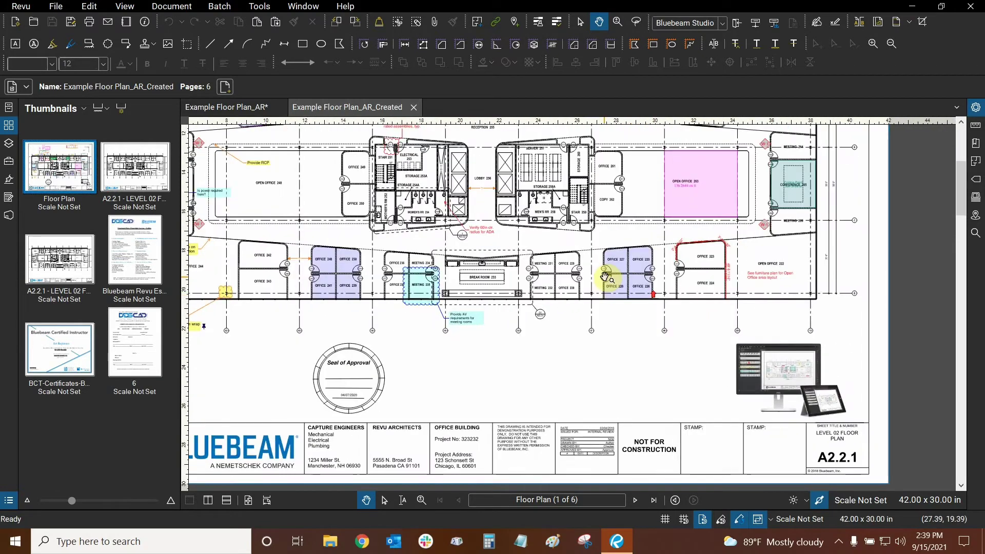
# Locate the 'No, see file attachment' note through the Markups List and zoom around it
pyautogui.click(9, 502)
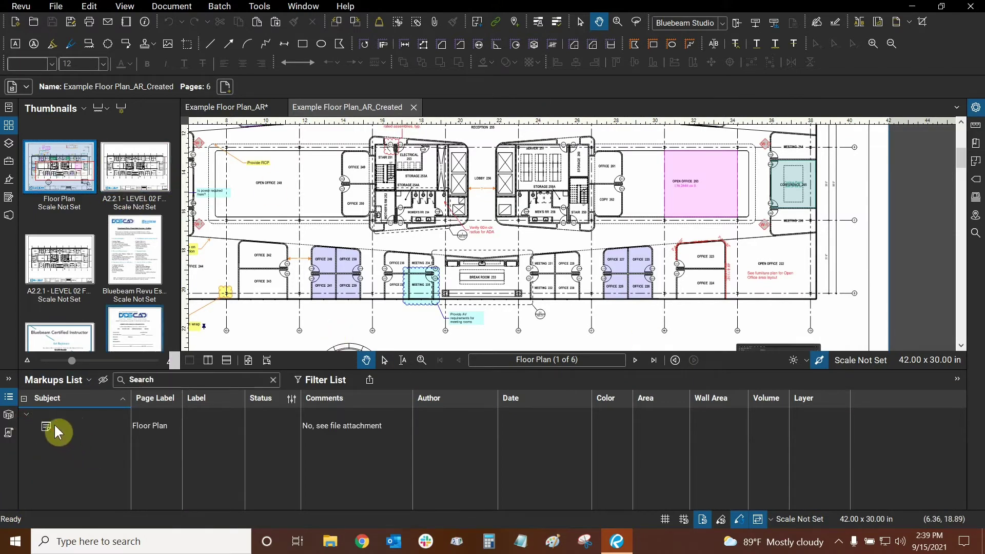
pyautogui.click(48, 426)
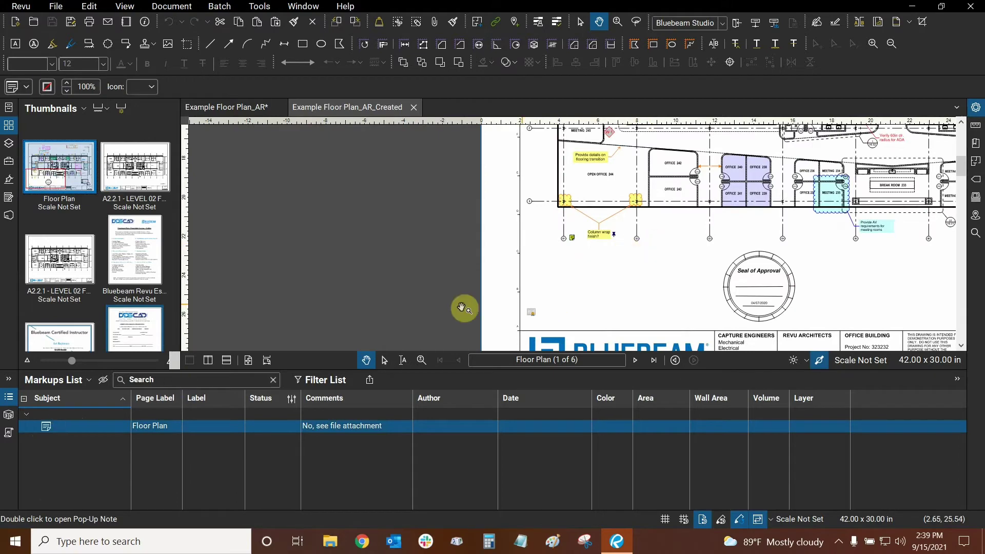
pyautogui.scroll(3, 521, 260)
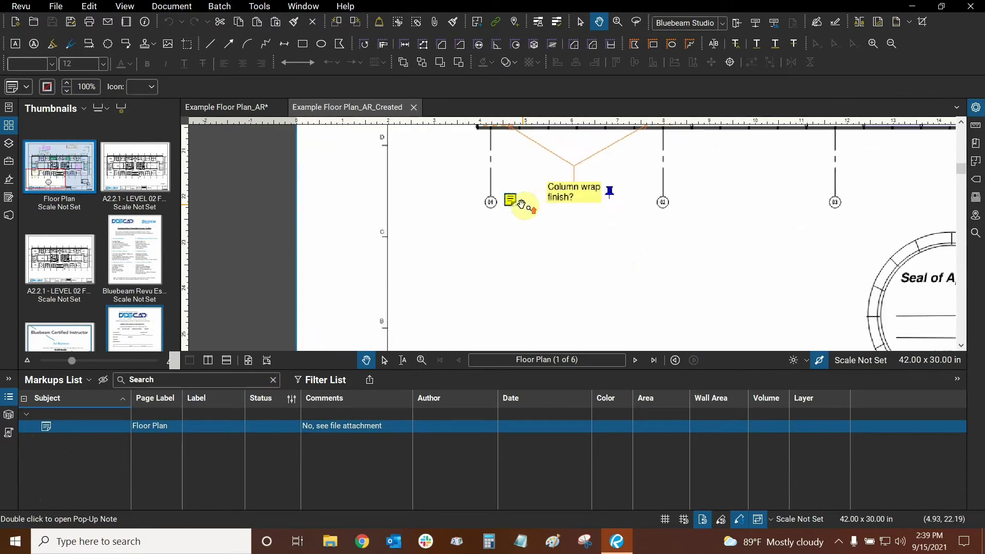
pyautogui.scroll(3, 521, 206)
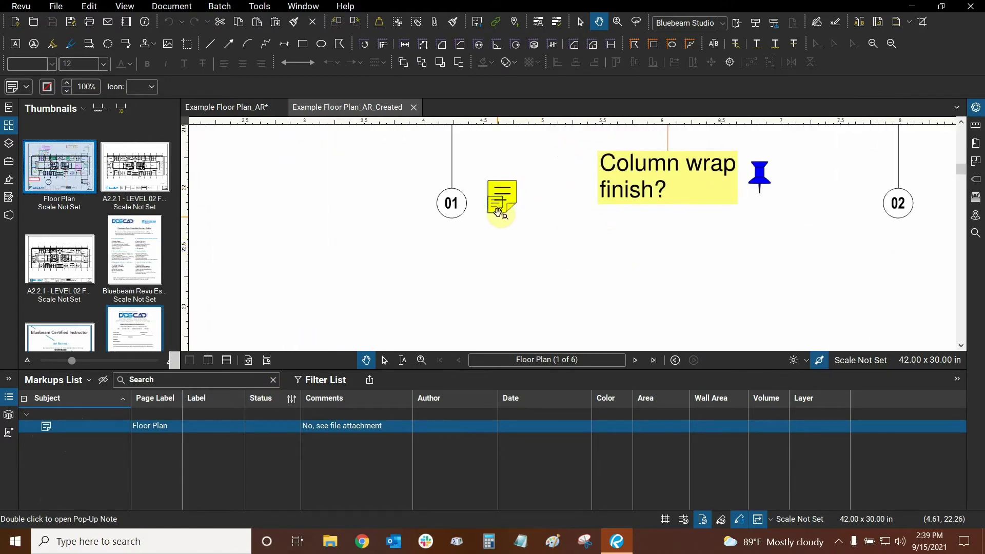
pyautogui.scroll(3, 497, 213)
pyautogui.scroll(-2, 480, 216)
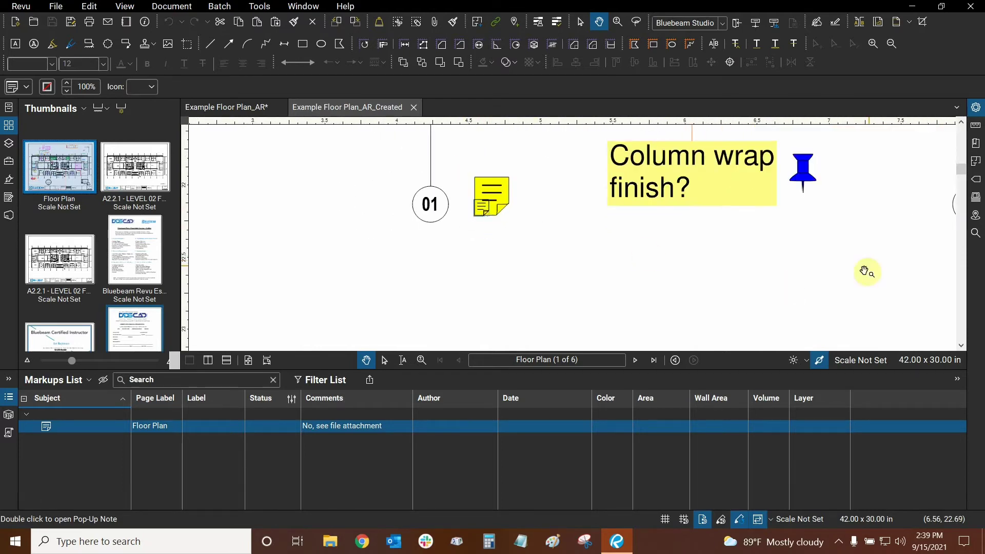
pyautogui.scroll(-3, 477, 221)
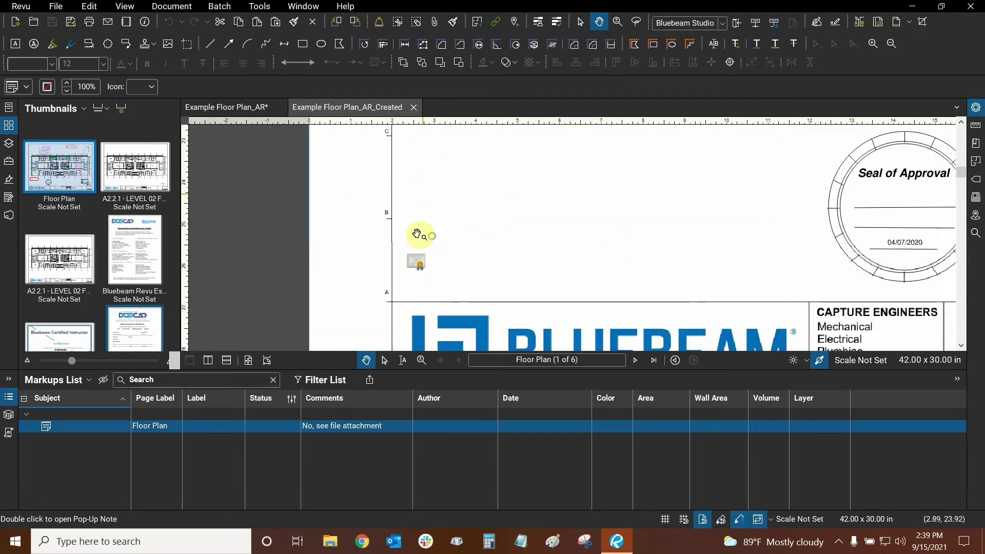
pyautogui.scroll(5, 417, 259)
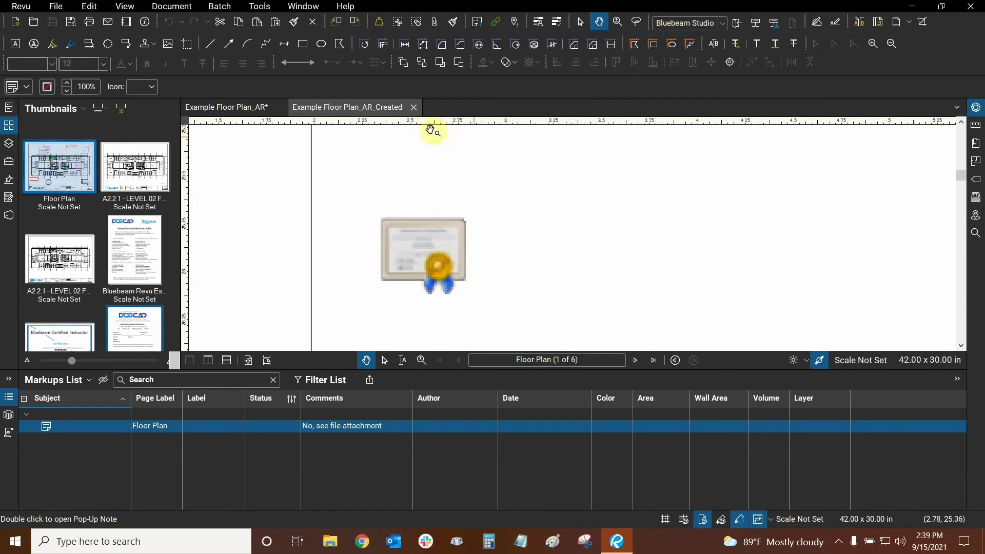
# Deselect the markup and zoom out until the whole Floor Plan page fits the window
pyautogui.click(425, 207)
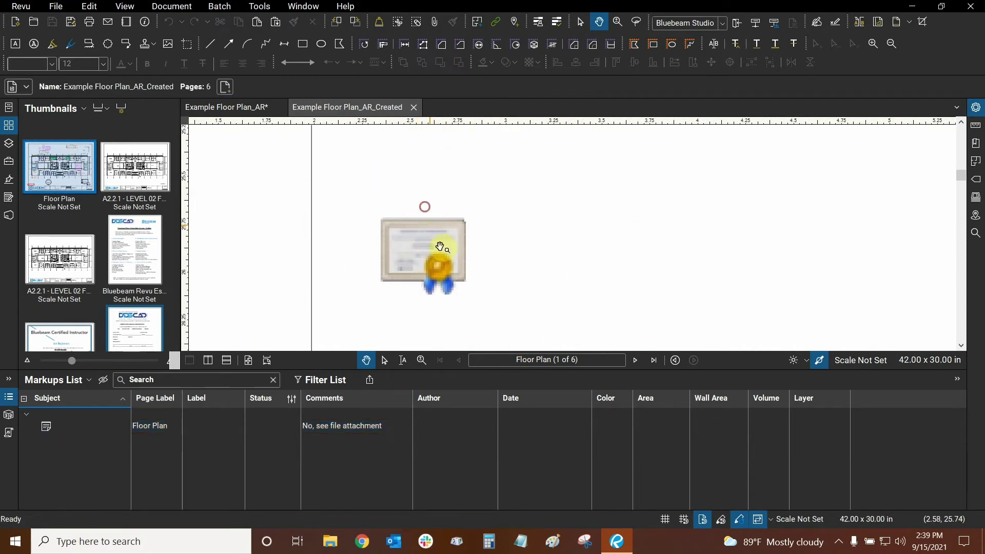
pyautogui.click(352, 216)
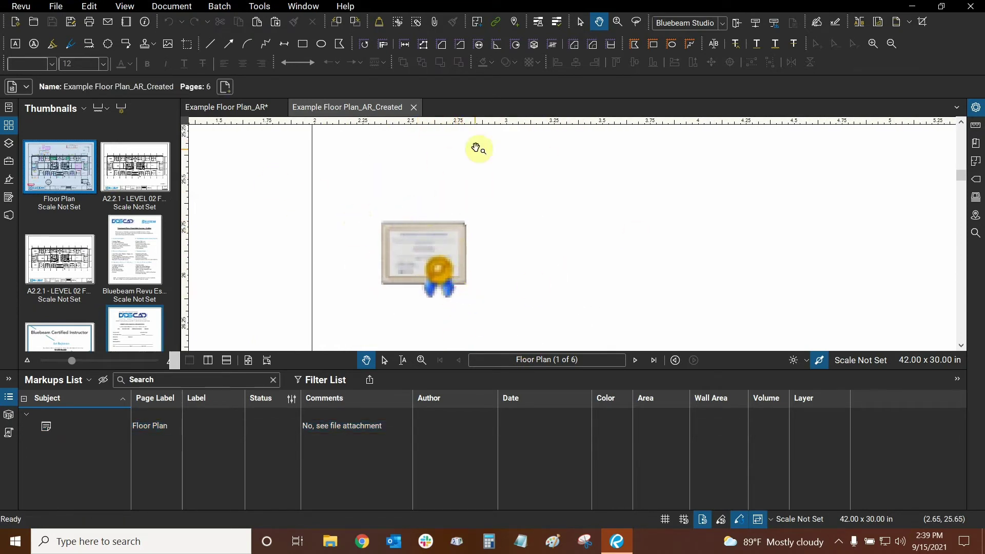
pyautogui.scroll(-3, 359, 191)
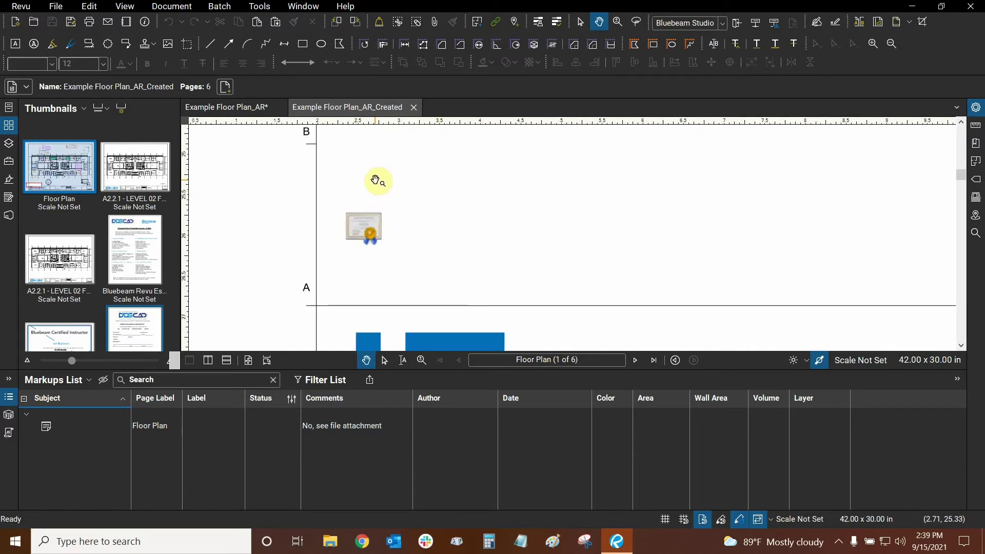
pyautogui.scroll(-5, 377, 180)
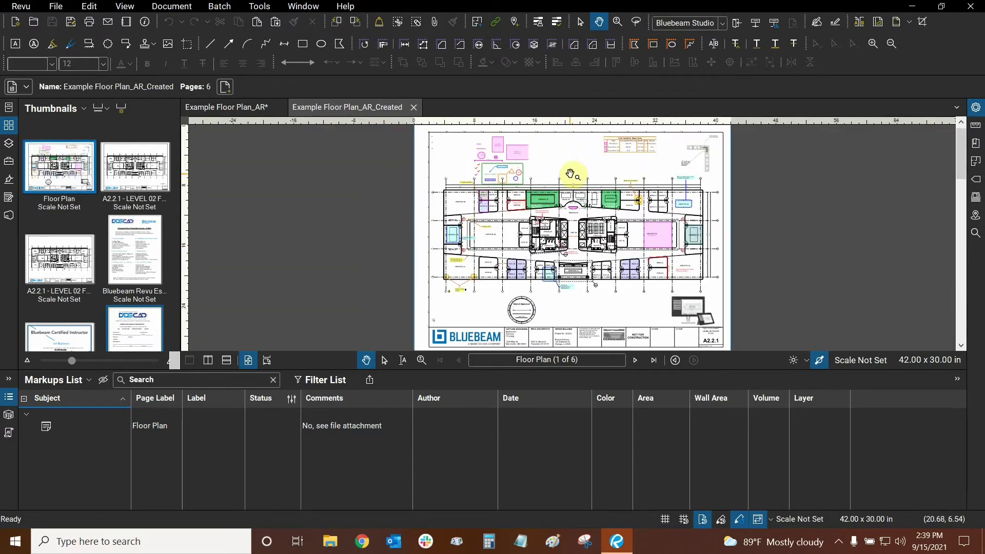
# Collapse the Markups List and start From Multiple Files with Example Floor Plan_AR.pdf and DDSCAD Credit App_2021.pdf
pyautogui.click(9, 397)
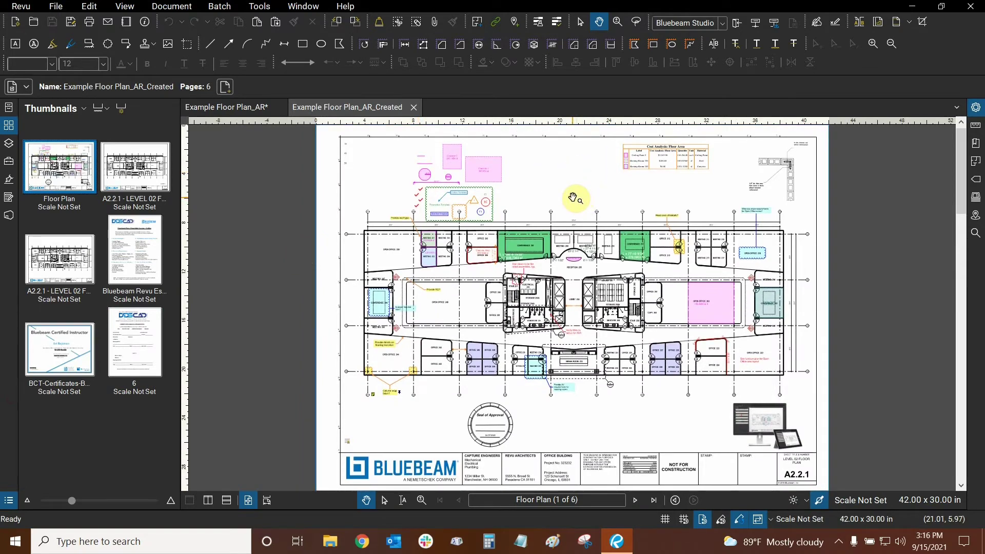
pyautogui.click(64, 7)
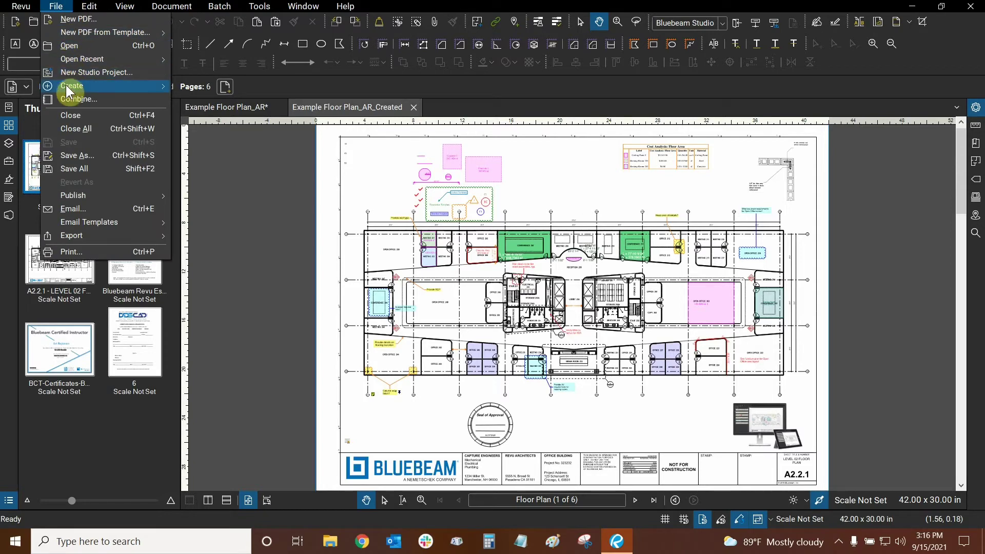
pyautogui.moveTo(66, 85)
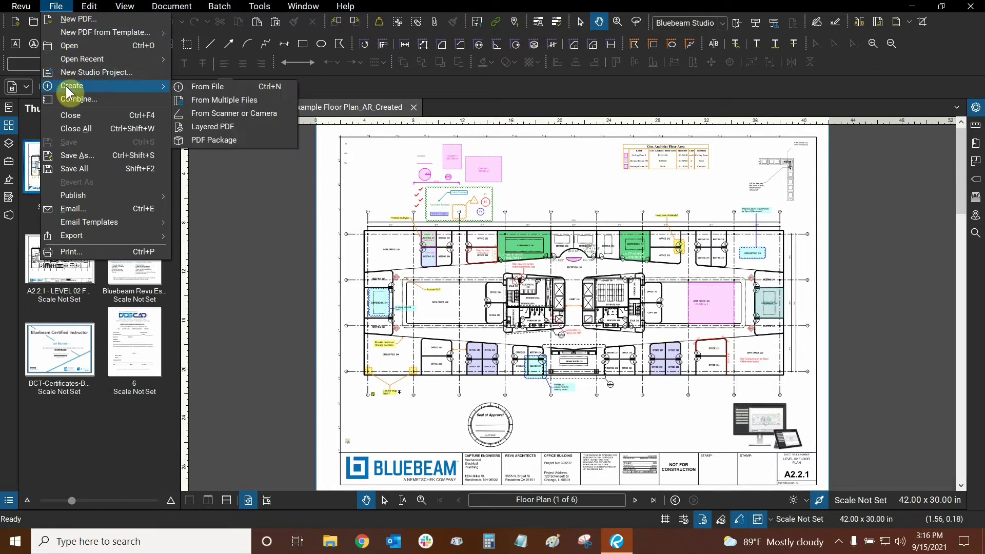
pyautogui.click(211, 100)
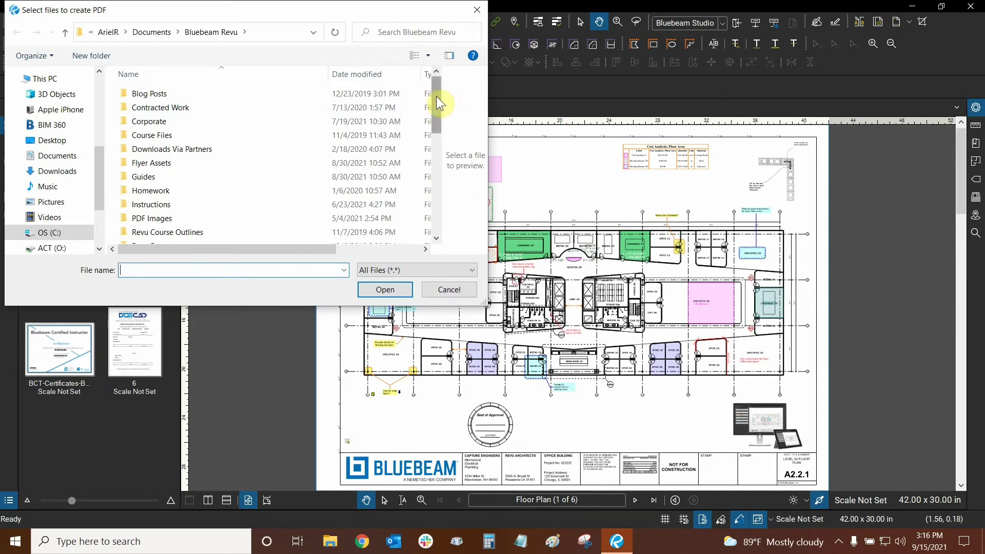
pyautogui.moveTo(437, 98); pyautogui.dragTo(438, 194)
pyautogui.click(218, 128)
pyautogui.scroll(1, 216, 128)
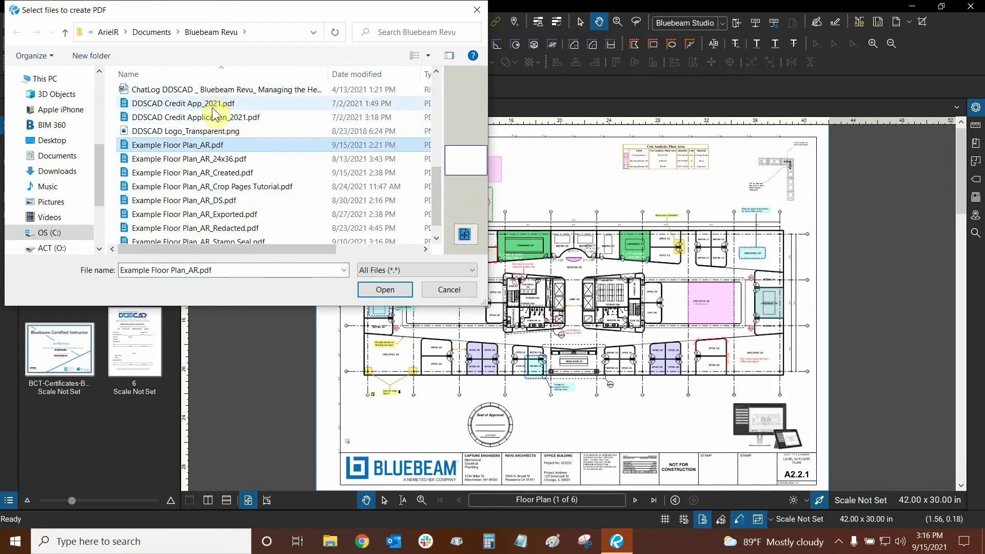
pyautogui.keyDown('ctrl'); pyautogui.click(213, 108); pyautogui.keyUp('ctrl')
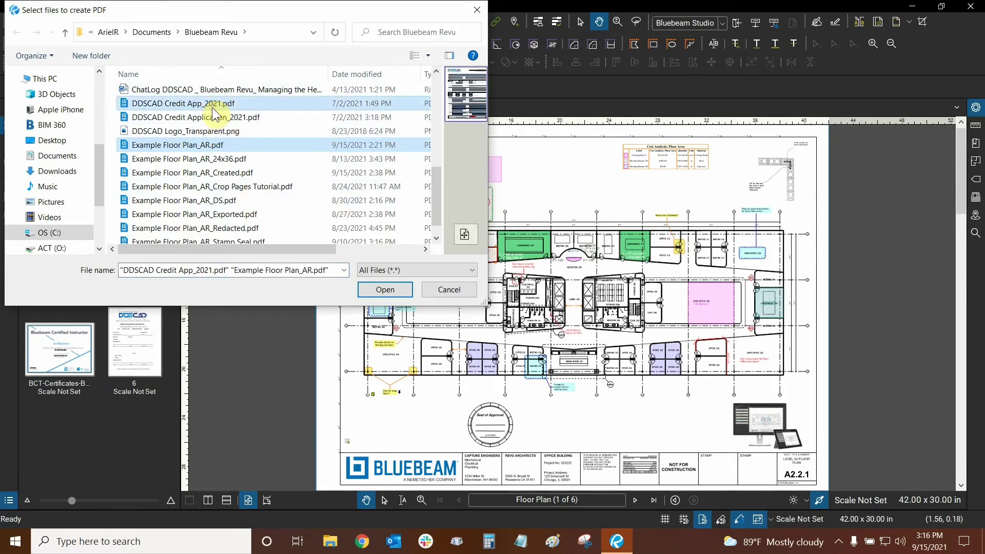
pyautogui.click(385, 289)
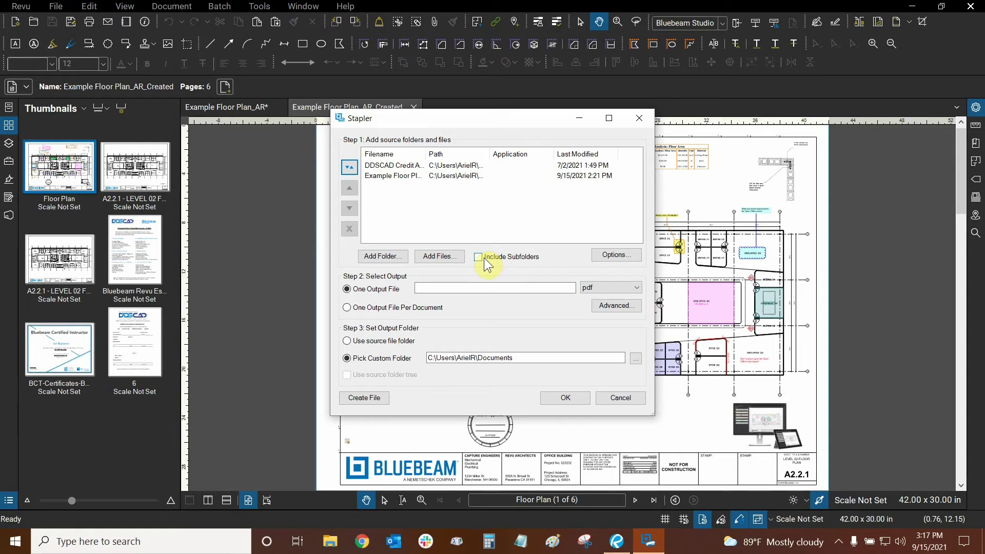
# Open the Stapler's Options settings dialog
pyautogui.click(611, 257)
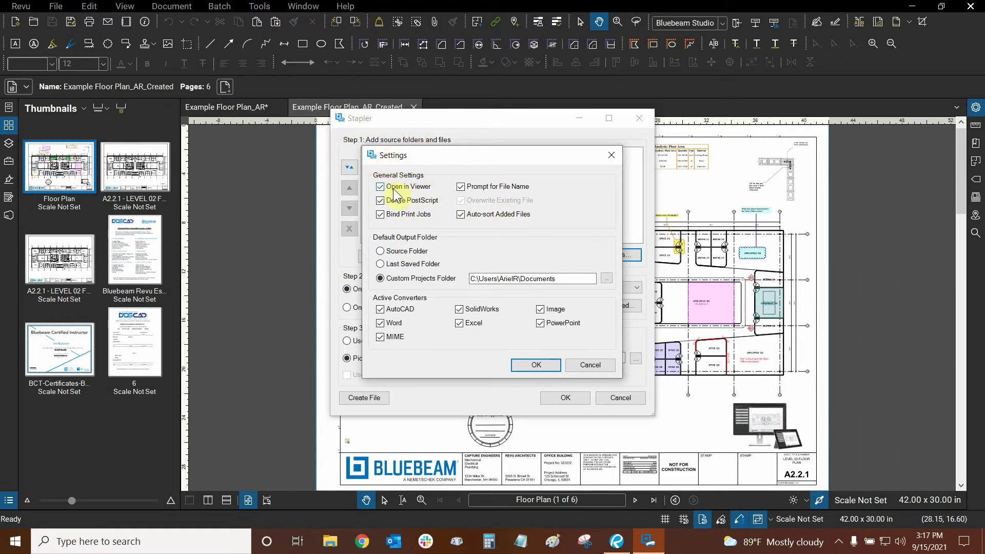
# Enable Delete PostScript, keep every Active Converter including AutoCAD checked, and close Settings
pyautogui.click(378, 197)
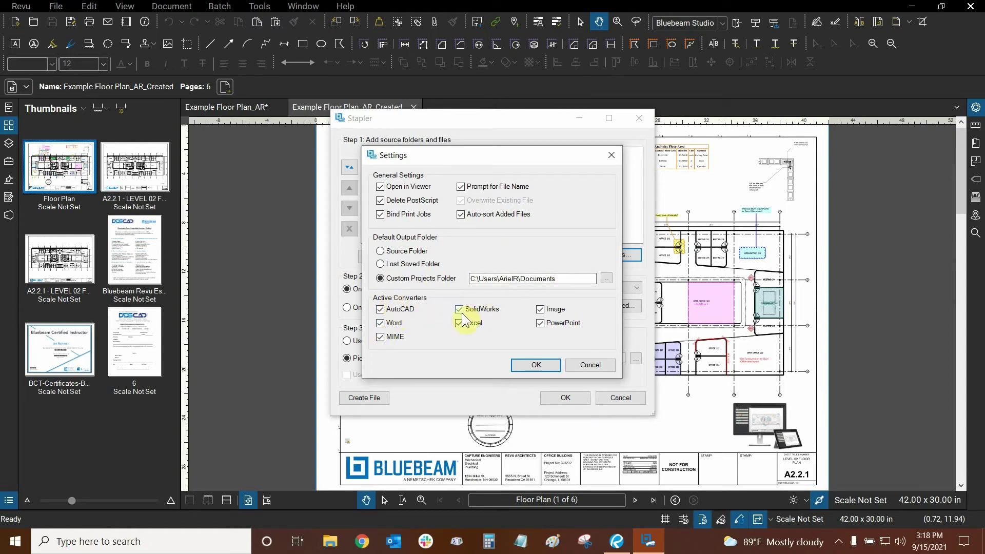
pyautogui.click(380, 309)
pyautogui.click(380, 309)
pyautogui.click(584, 365)
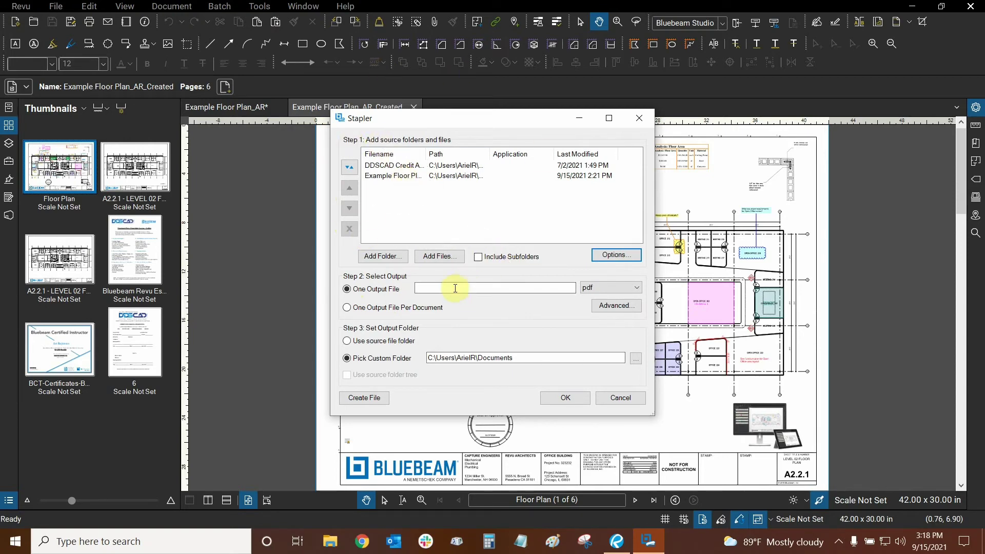
# Keep One Output File selected and name the output Example Floor Plan_Combined
pyautogui.click(425, 291)
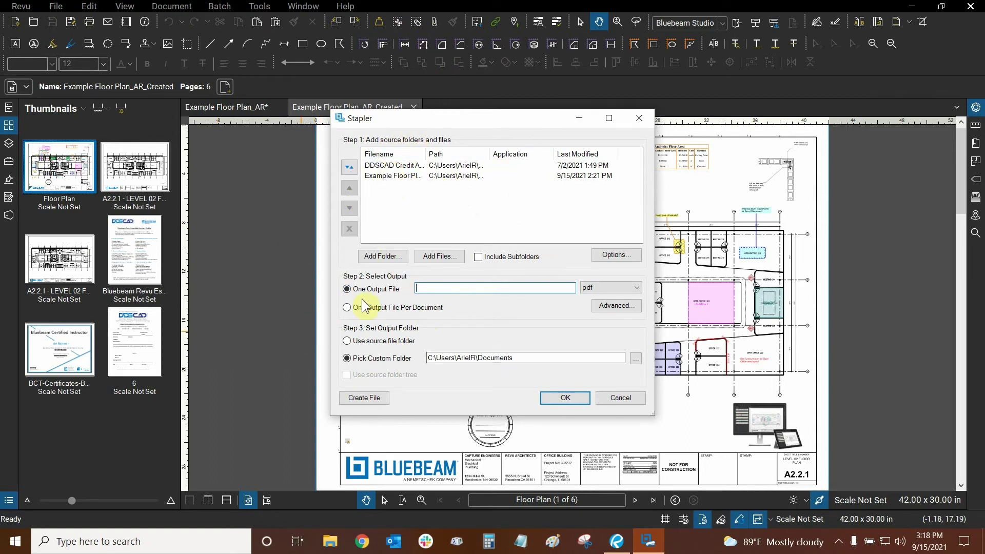
pyautogui.click(347, 308)
pyautogui.click(347, 289)
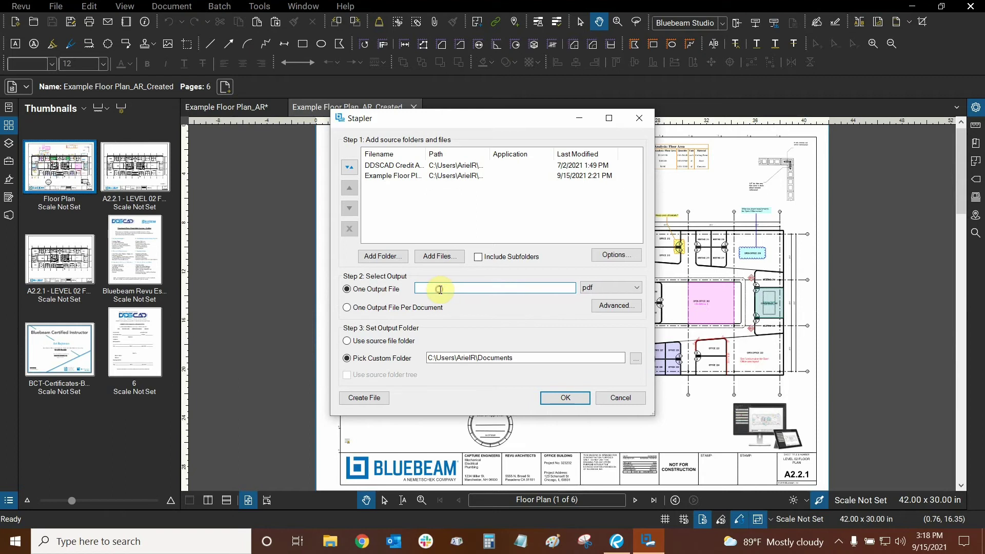
pyautogui.write('Example Floor Plan_Combined')
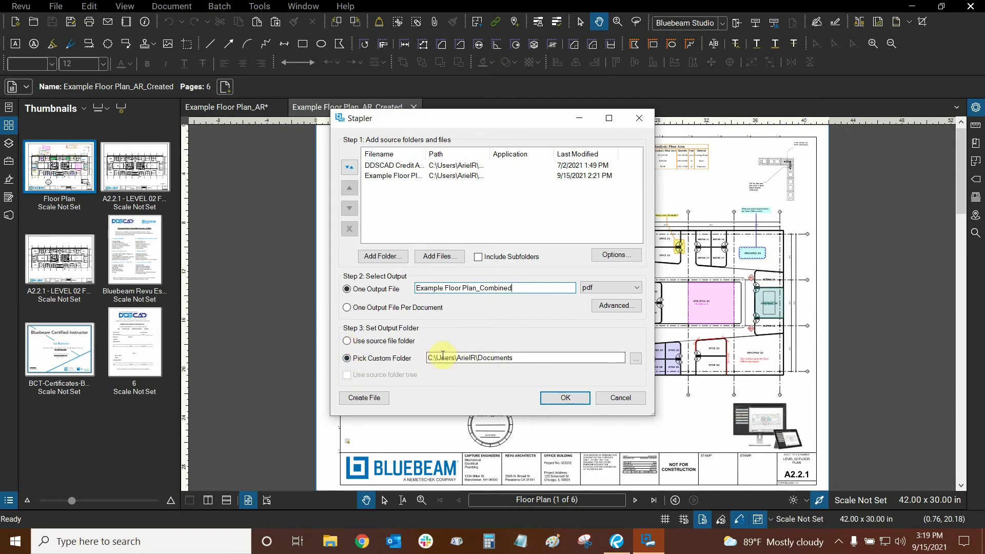
# In Advanced settings, set Image dpi to 600 with text and graphics anti-aliasing left at High
pyautogui.click(625, 307)
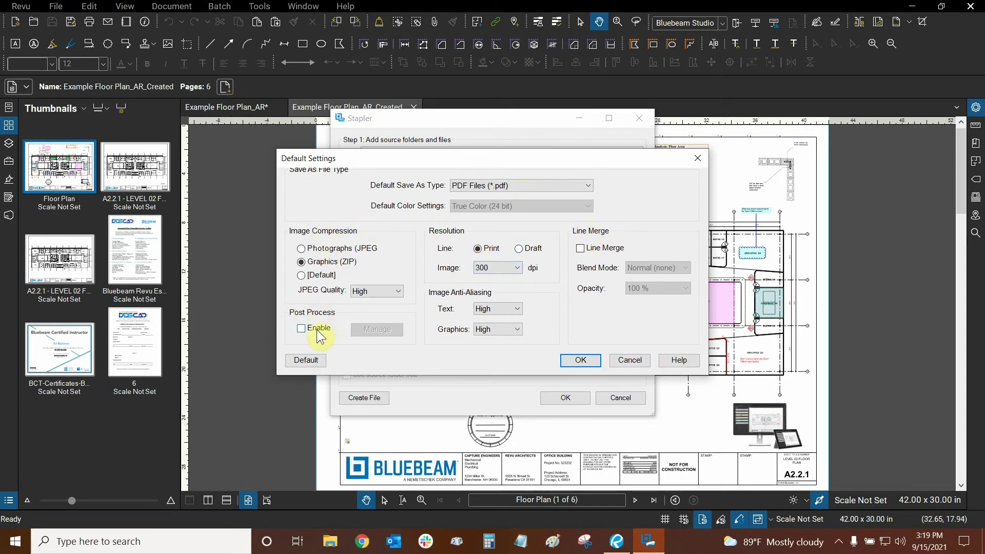
pyautogui.click(497, 268)
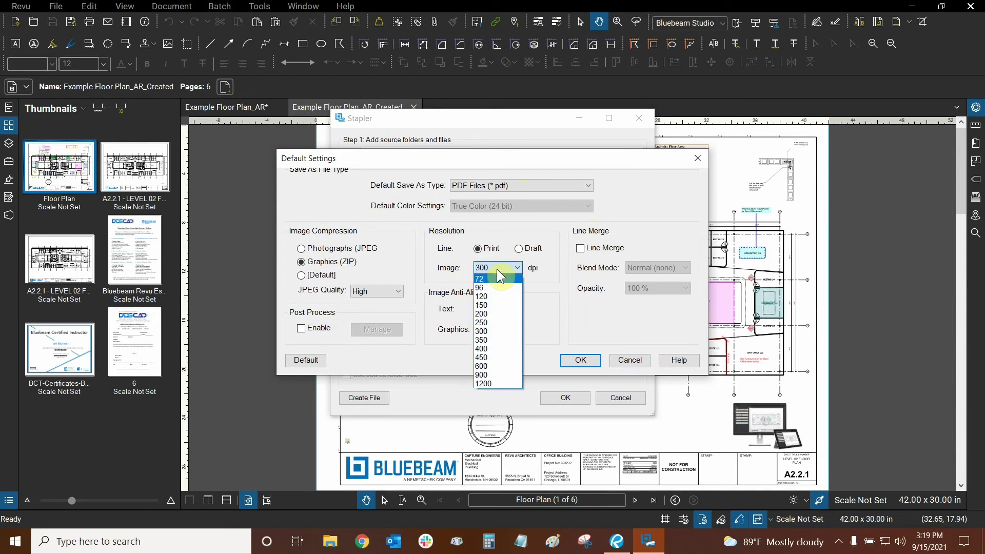
pyautogui.click(483, 367)
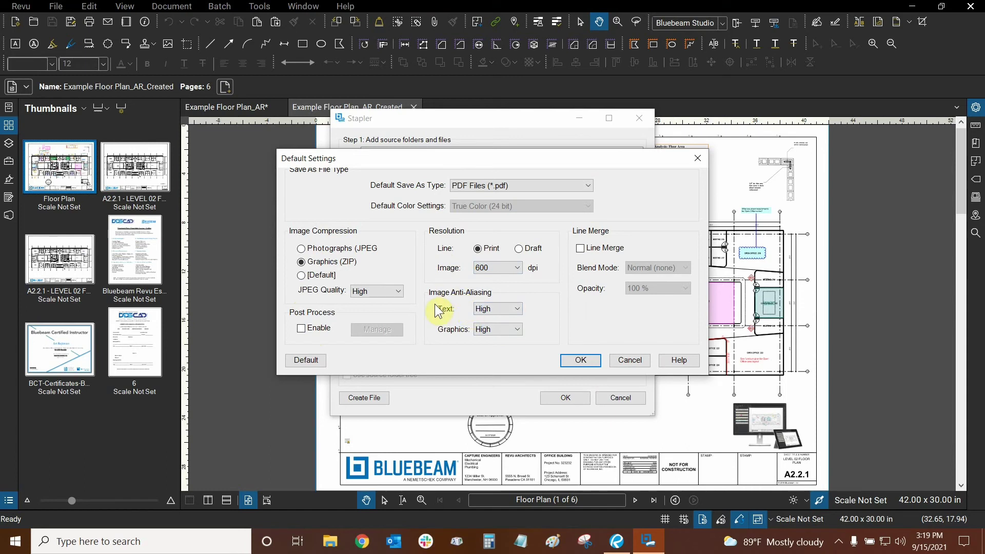
pyautogui.click(497, 306)
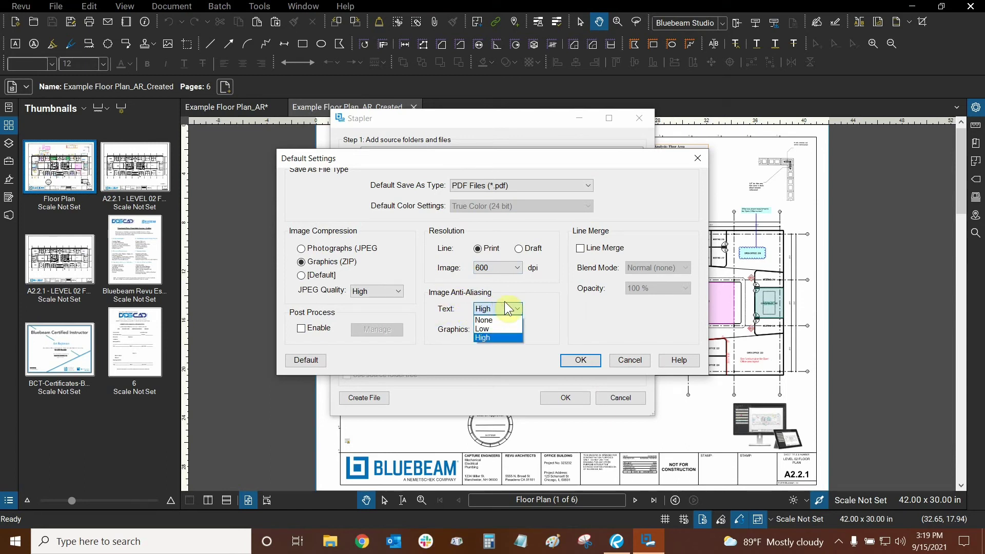
pyautogui.click(536, 288)
pyautogui.click(506, 331)
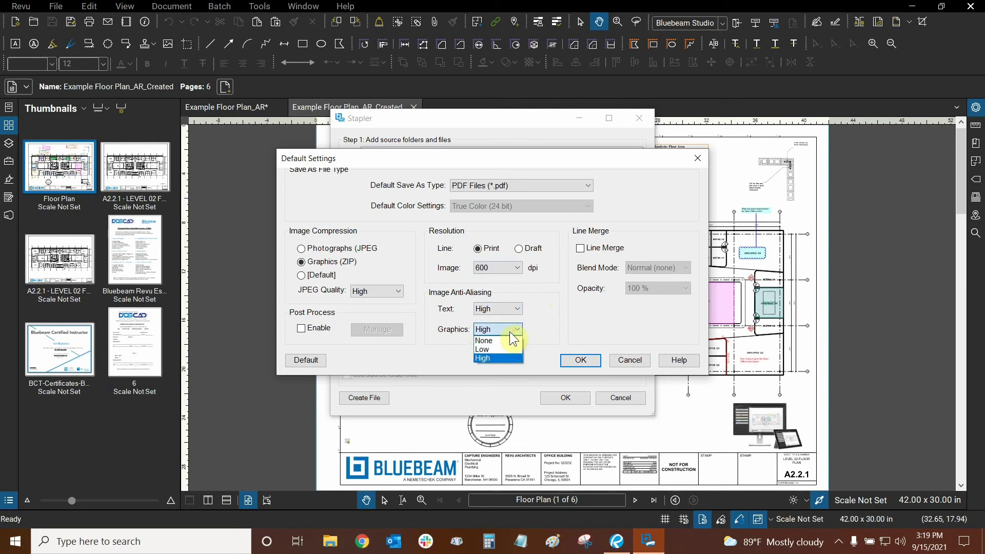
pyautogui.click(531, 312)
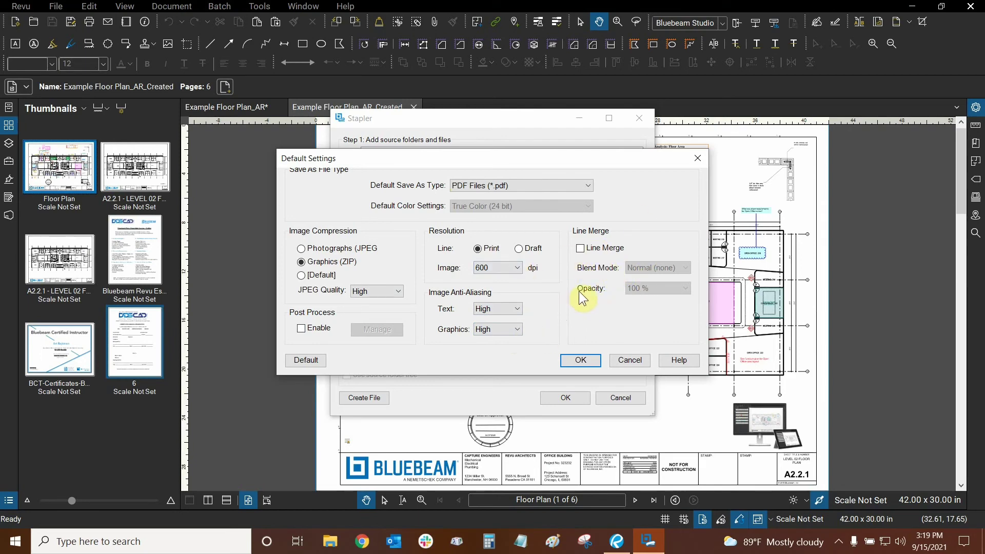
pyautogui.click(581, 361)
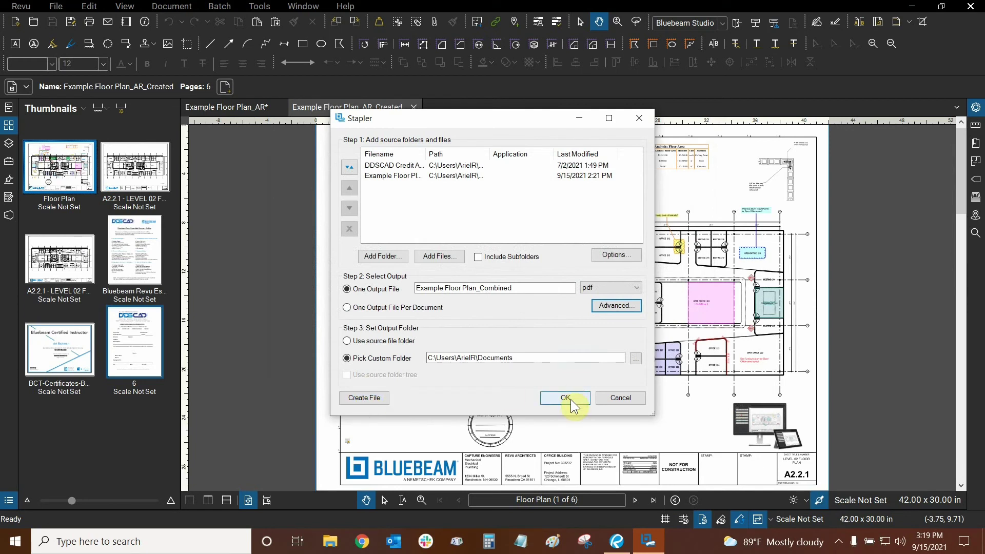
# Create the 7-page combined PDF and dismiss the legend out-of-sync notice
pyautogui.click(364, 397)
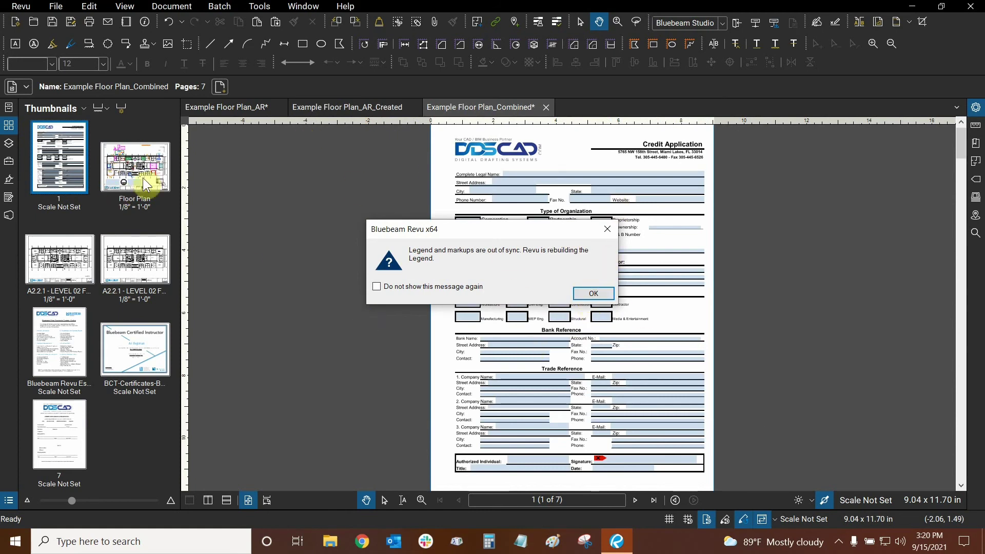
pyautogui.click(594, 293)
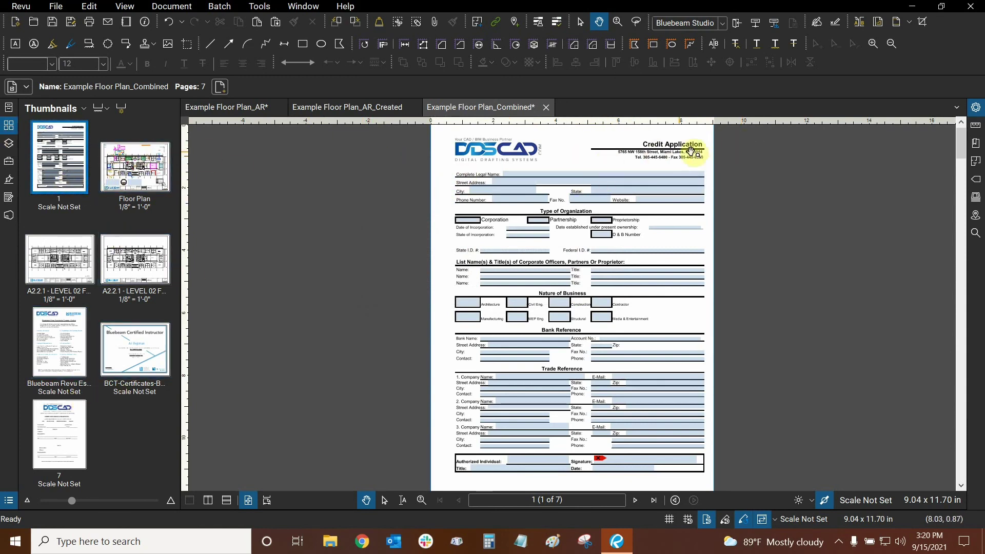
pyautogui.click(121, 175)
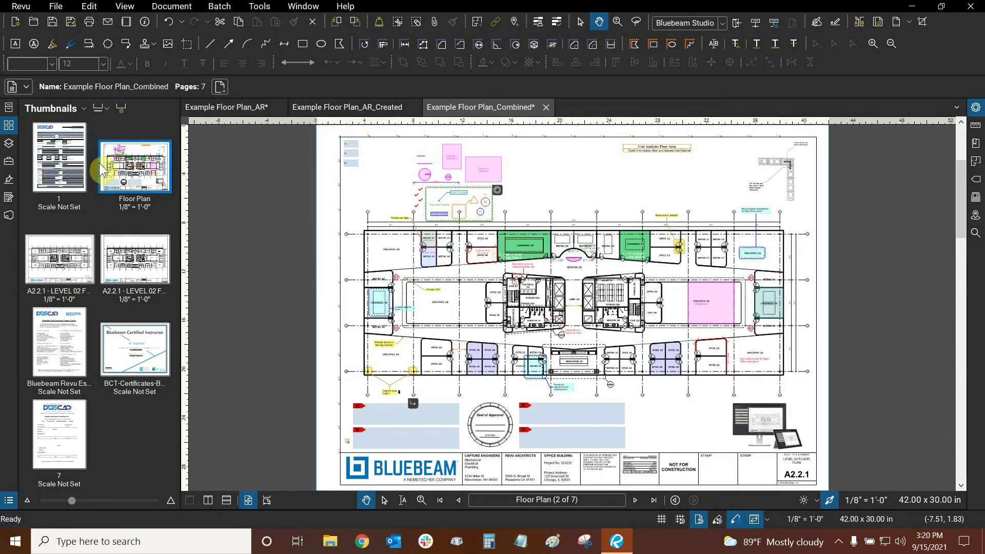
pyautogui.click(74, 176)
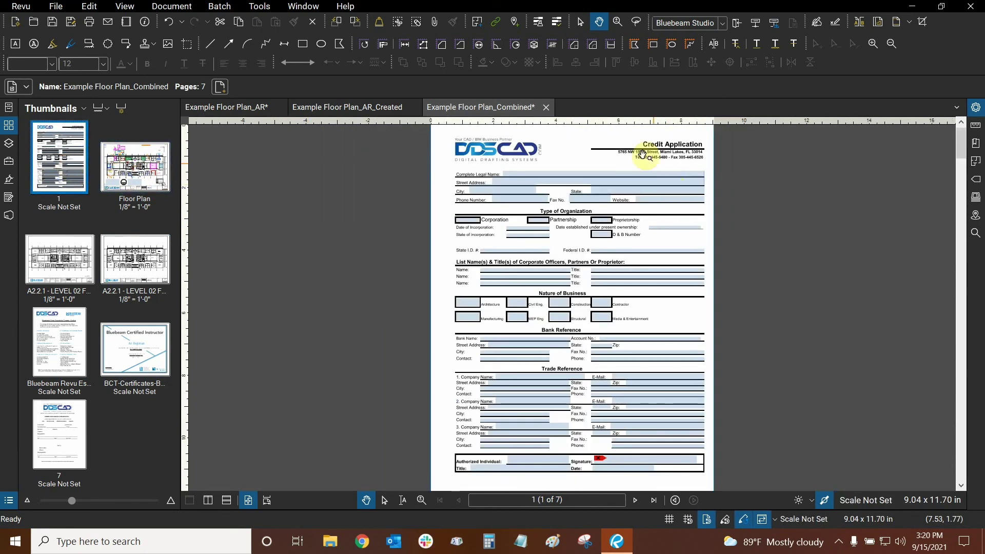
pyautogui.moveTo(583, 132); pyautogui.dragTo(663, 239)
pyautogui.scroll(3, 479, 228)
pyautogui.moveTo(480, 228); pyautogui.dragTo(576, 84)
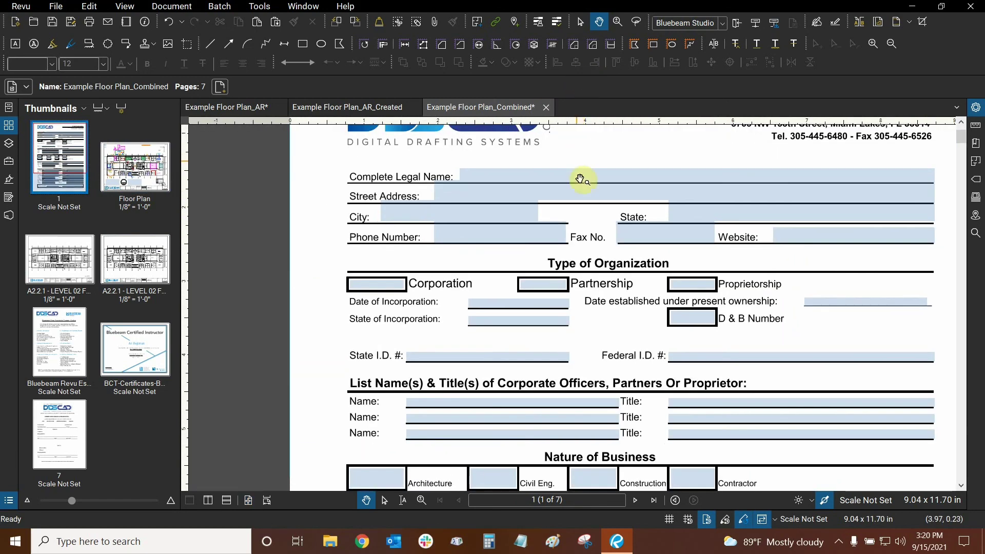
pyautogui.scroll(-3, 579, 178)
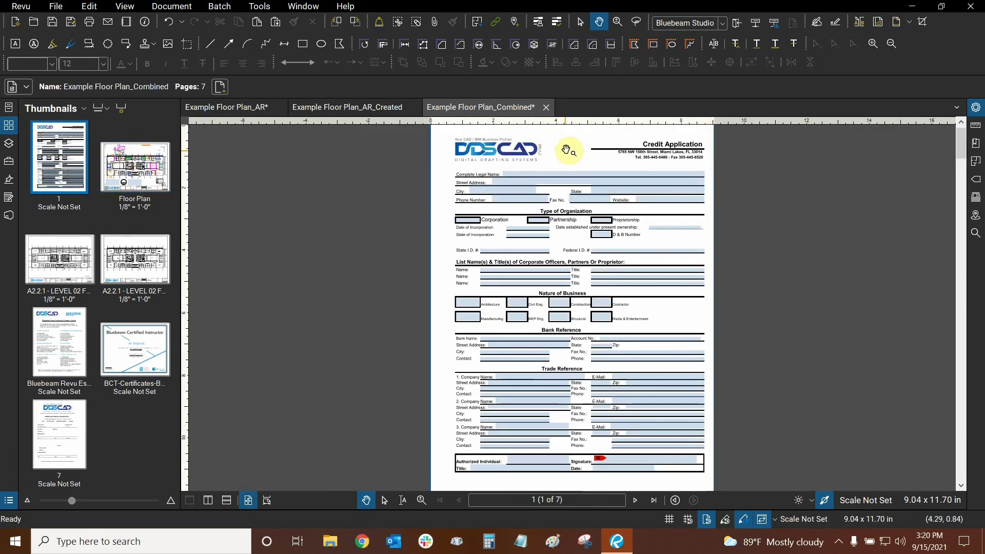